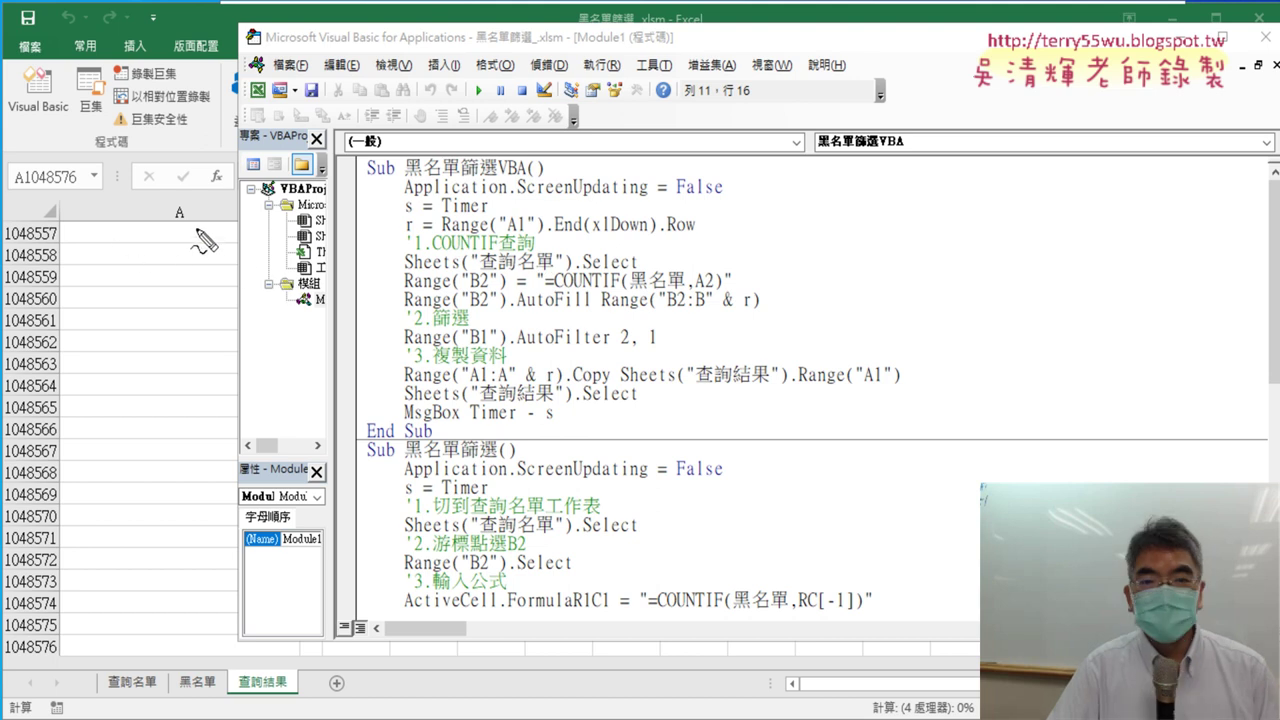
Step: Annotate column A, the last row, and the sheet reference on line 6 that belongs on line 4, then clear the marks
{"action": "mouse_move", "coordinate": [195, 203]}
{"action": "left_mouse_down"}
{"action": "mouse_move", "coordinate": [172, 250]}
{"action": "mouse_move", "coordinate": [205, 418]}
{"action": "mouse_move", "coordinate": [229, 383]}
{"action": "left_mouse_up"}
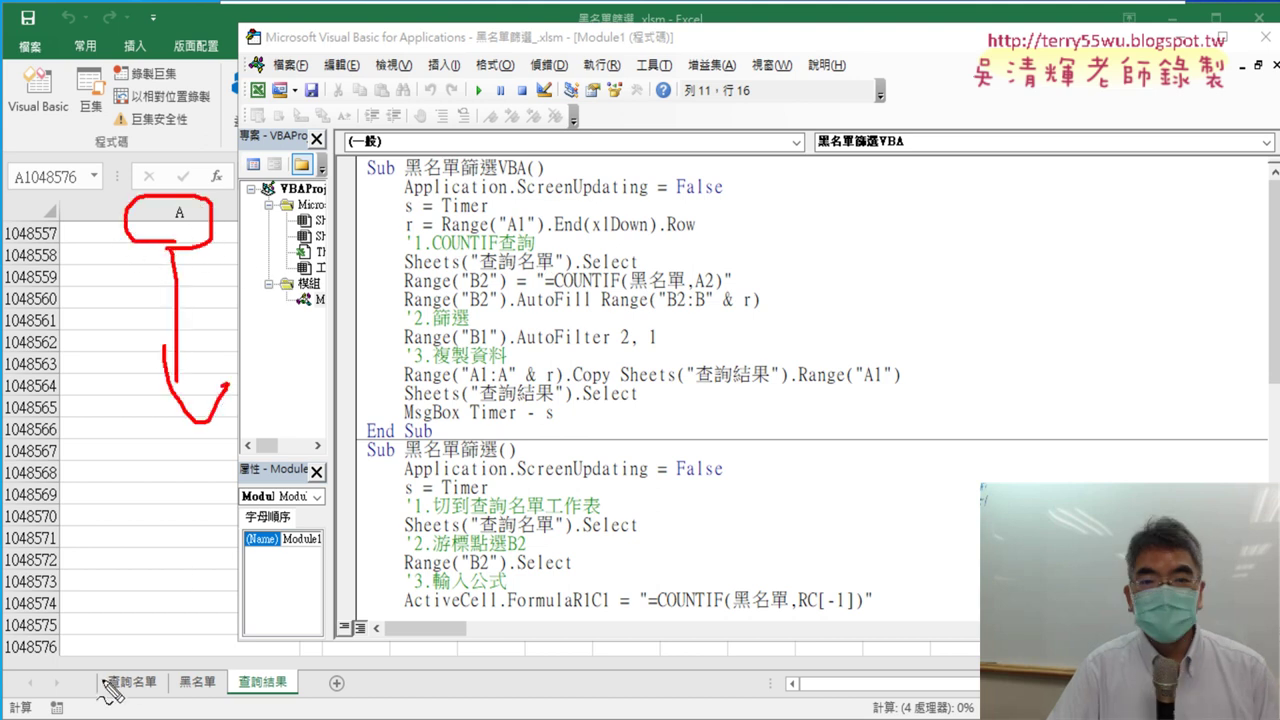
{"action": "mouse_move", "coordinate": [60, 640]}
{"action": "left_mouse_down"}
{"action": "mouse_move", "coordinate": [70, 657]}
{"action": "mouse_move", "coordinate": [58, 672]}
{"action": "left_mouse_up"}
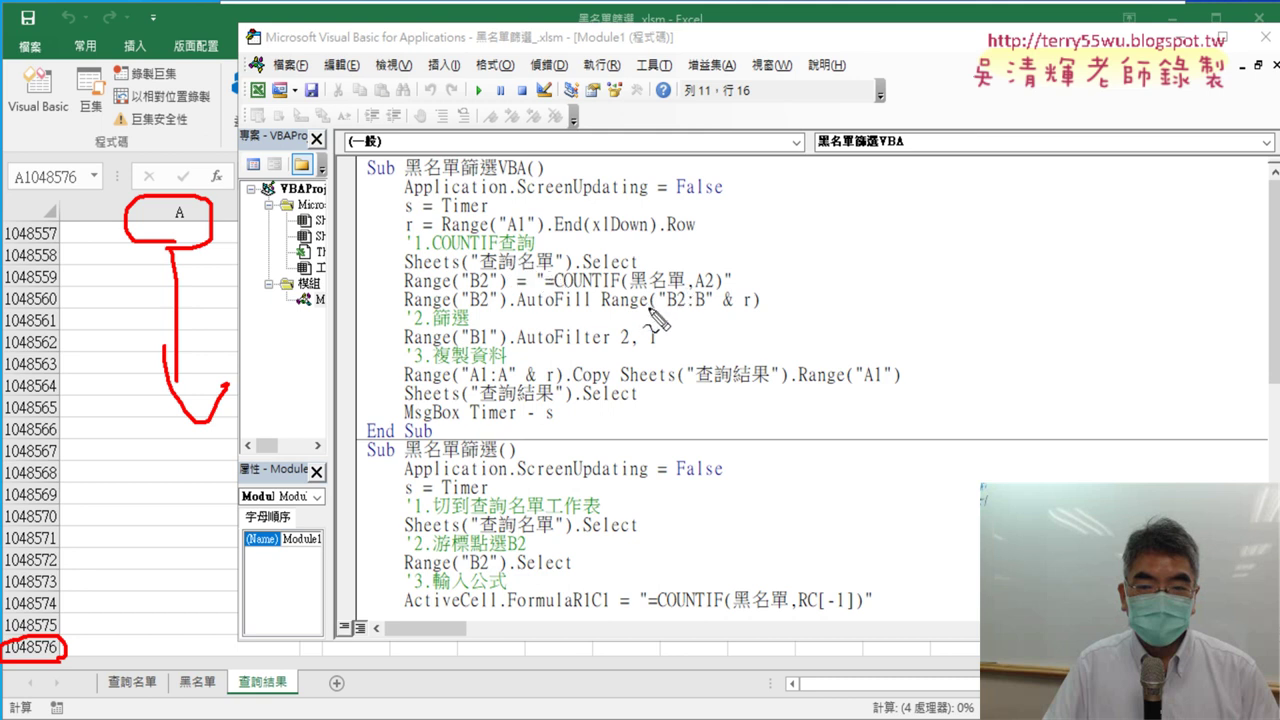
{"action": "left_click_drag", "start_coordinate": [706, 312], "coordinate": [760, 312]}
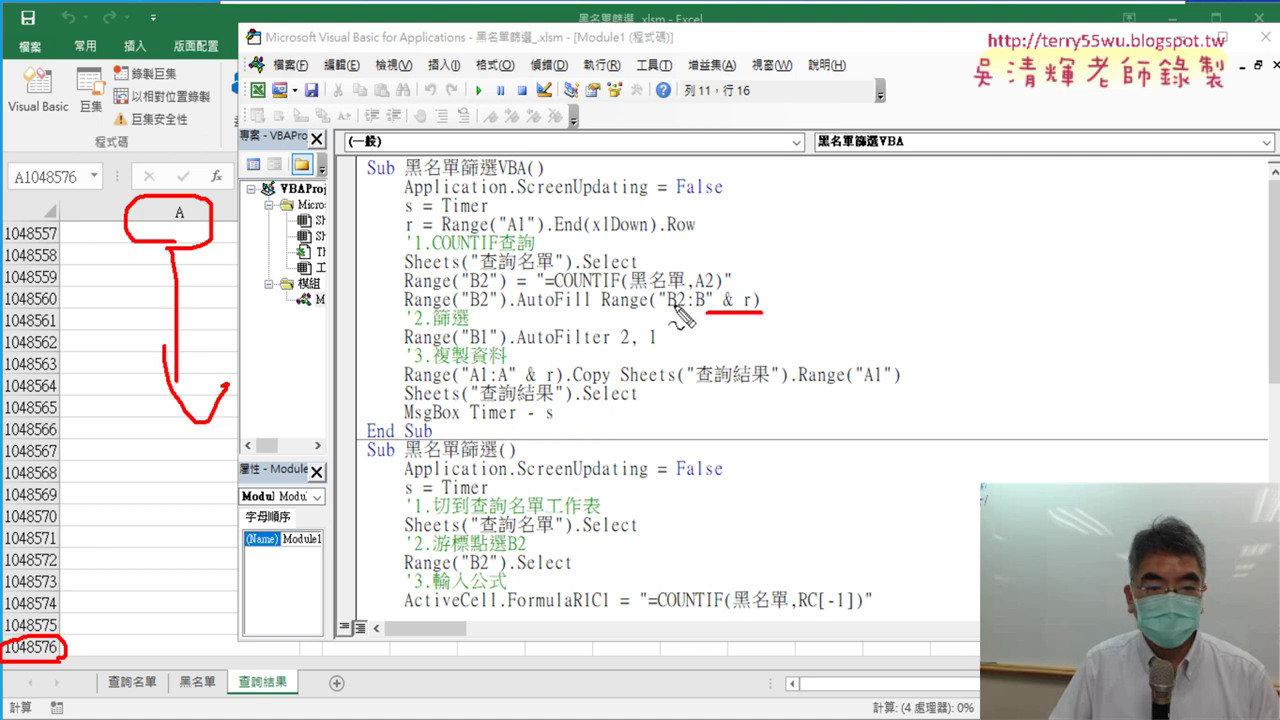
{"action": "left_click_drag", "start_coordinate": [443, 233], "coordinate": [530, 232]}
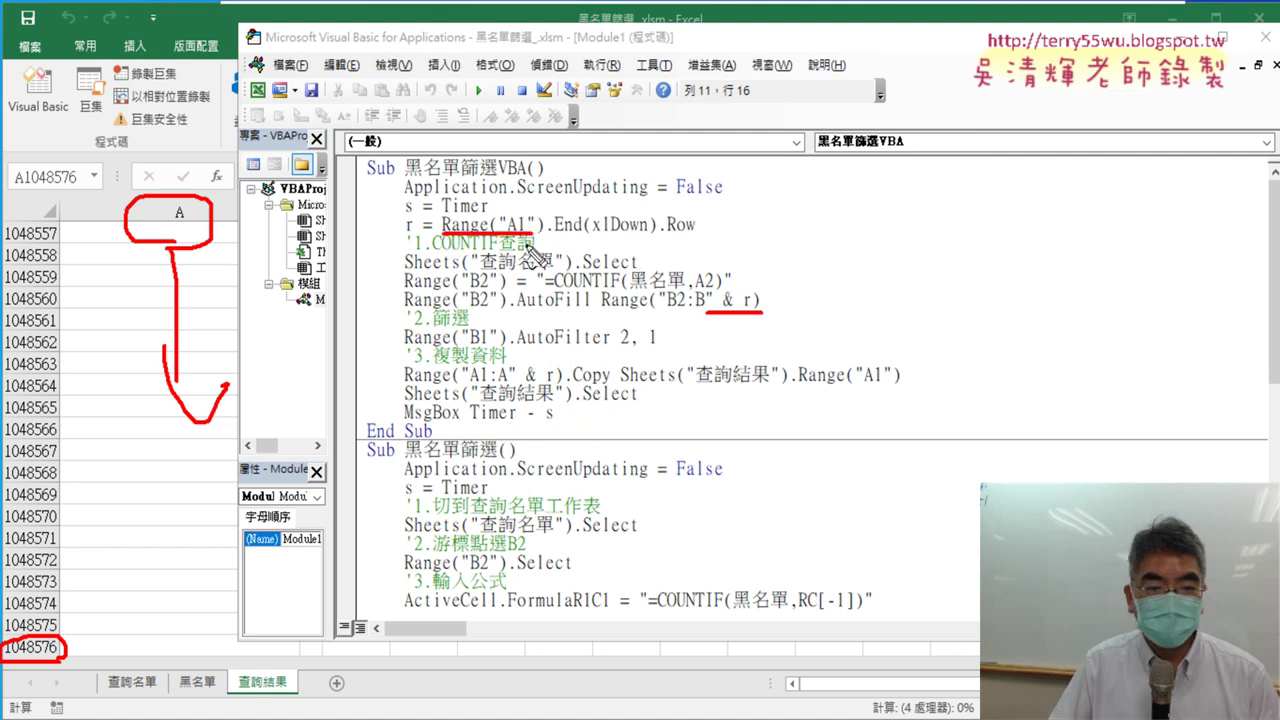
{"action": "mouse_move", "coordinate": [262, 655]}
{"action": "left_mouse_down"}
{"action": "mouse_move", "coordinate": [140, 613]}
{"action": "mouse_move", "coordinate": [92, 664]}
{"action": "mouse_move", "coordinate": [133, 703]}
{"action": "left_mouse_up"}
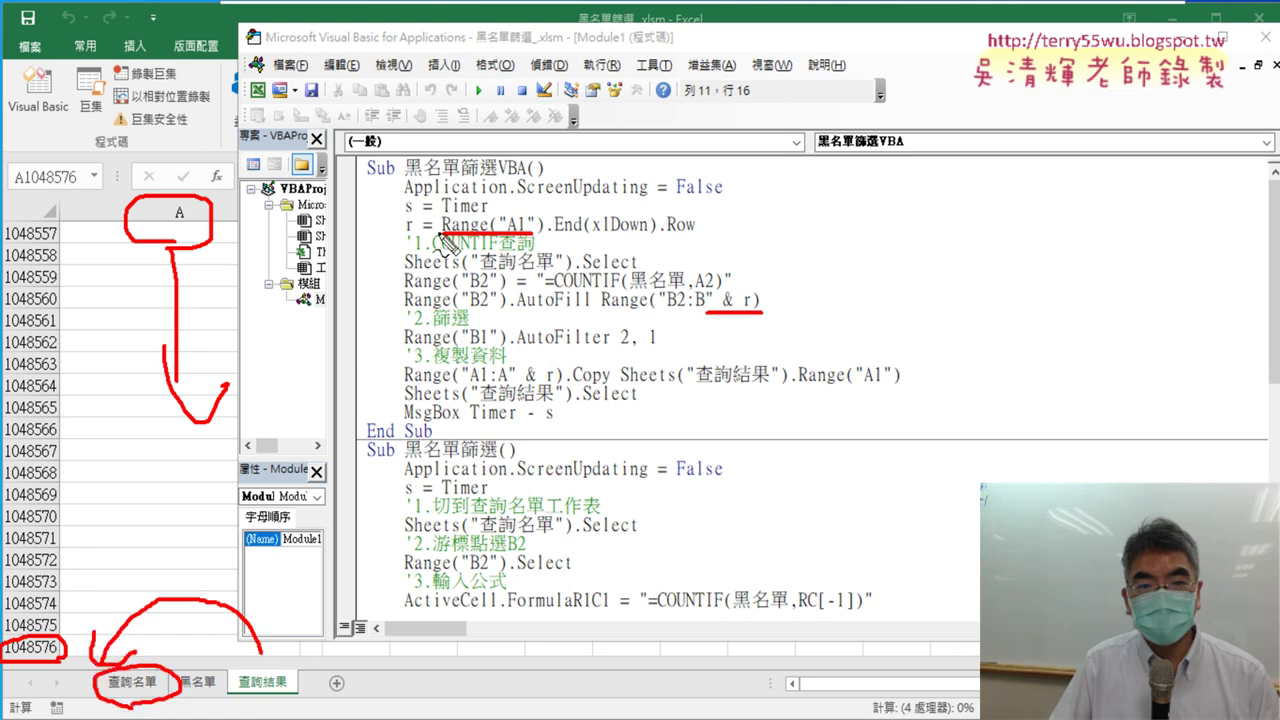
{"action": "left_click_drag", "start_coordinate": [441, 218], "coordinate": [441, 245]}
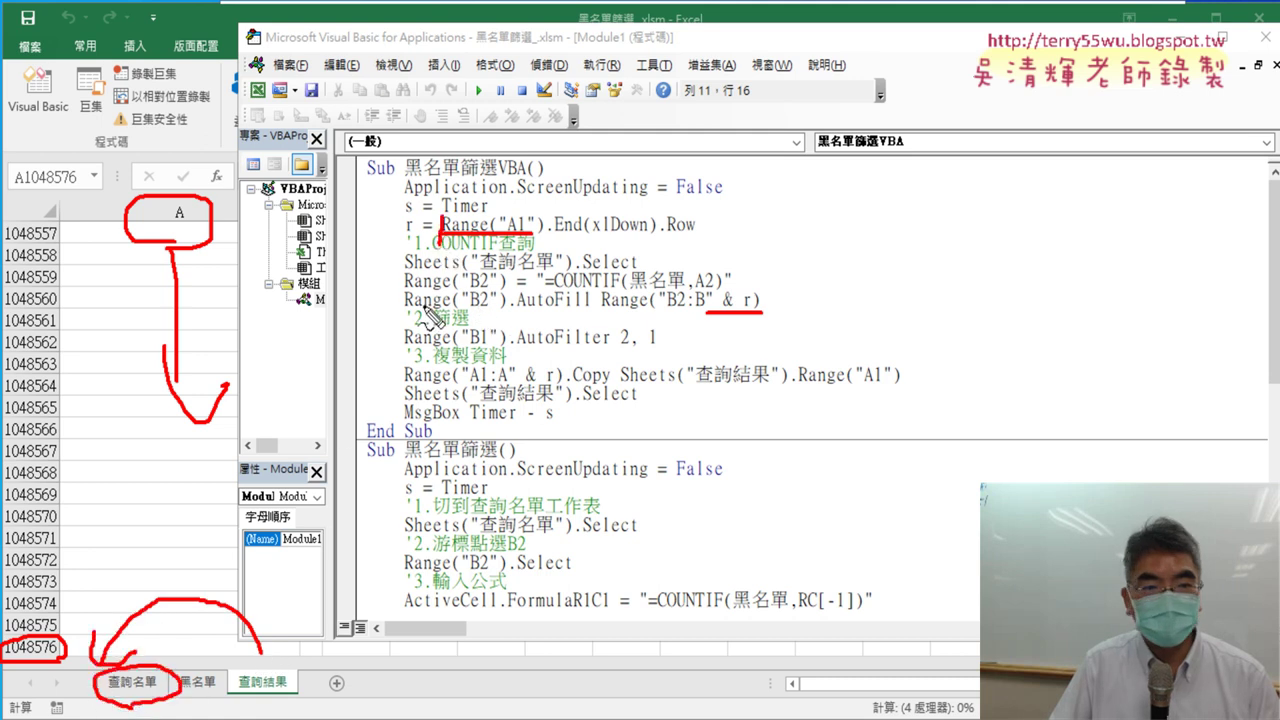
{"action": "left_click_drag", "start_coordinate": [400, 268], "coordinate": [588, 268]}
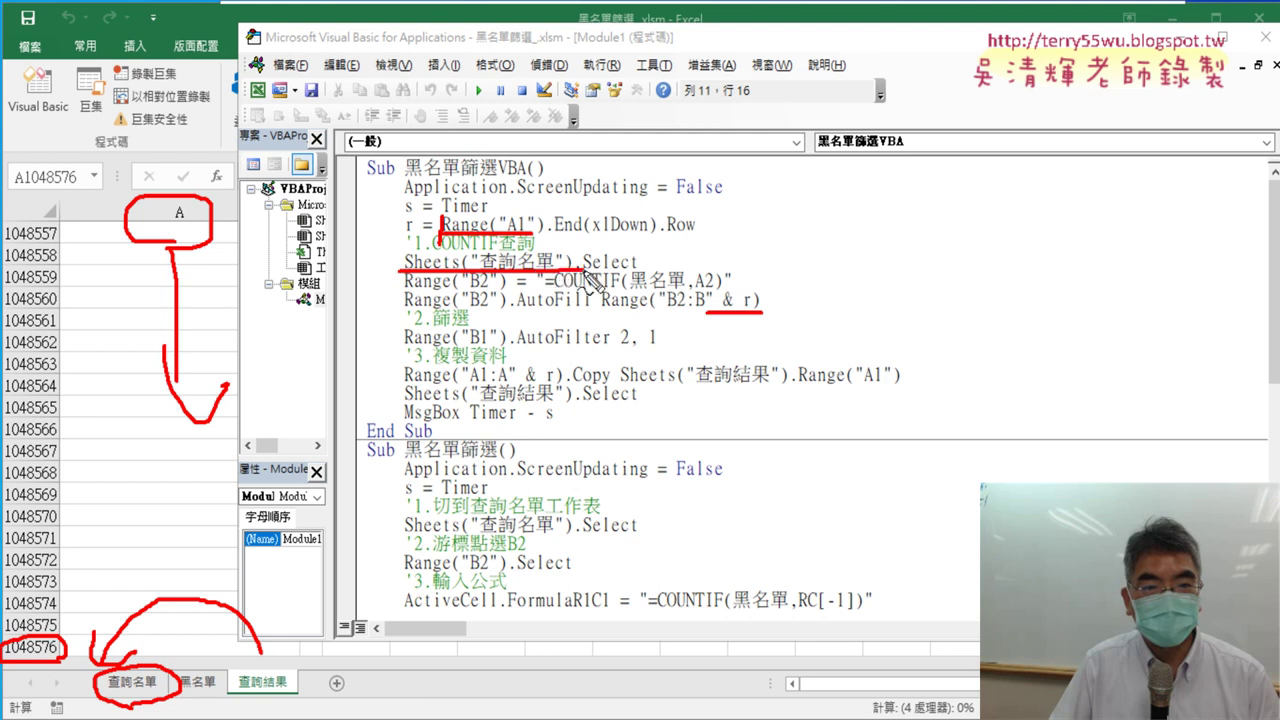
{"action": "left_click_drag", "start_coordinate": [410, 266], "coordinate": [428, 200]}
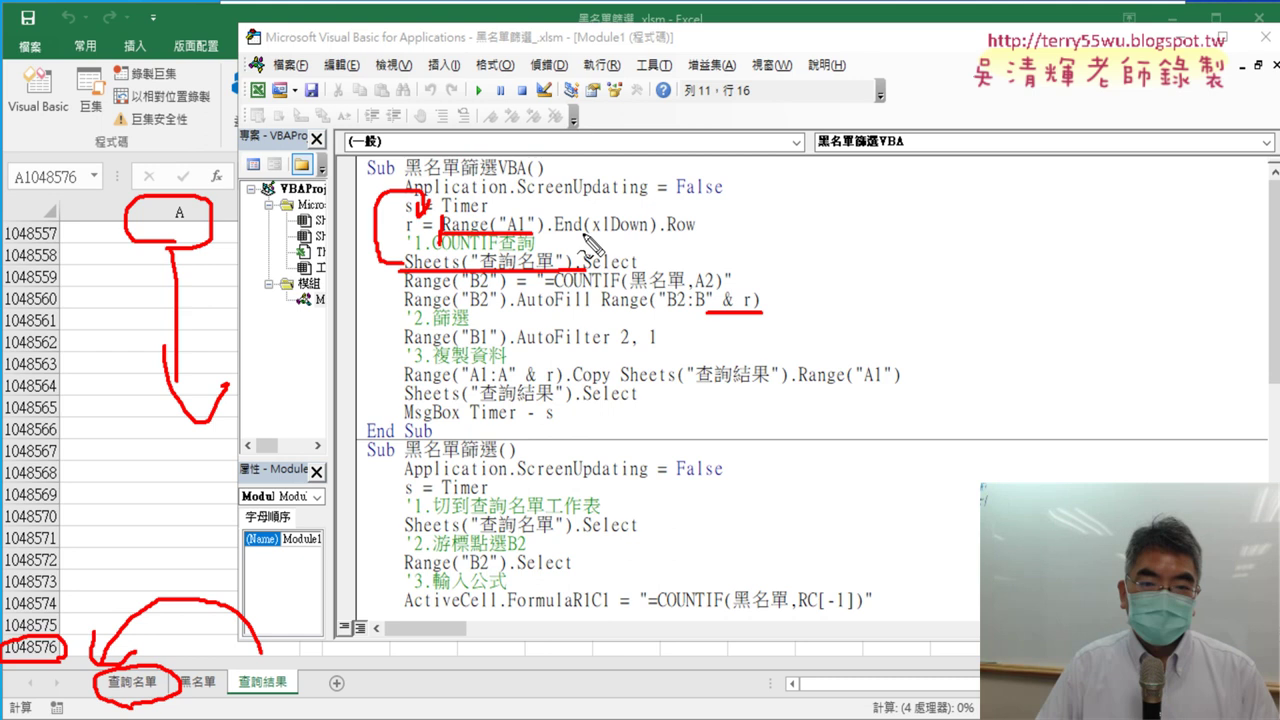
{"action": "key", "text": "Escape"}
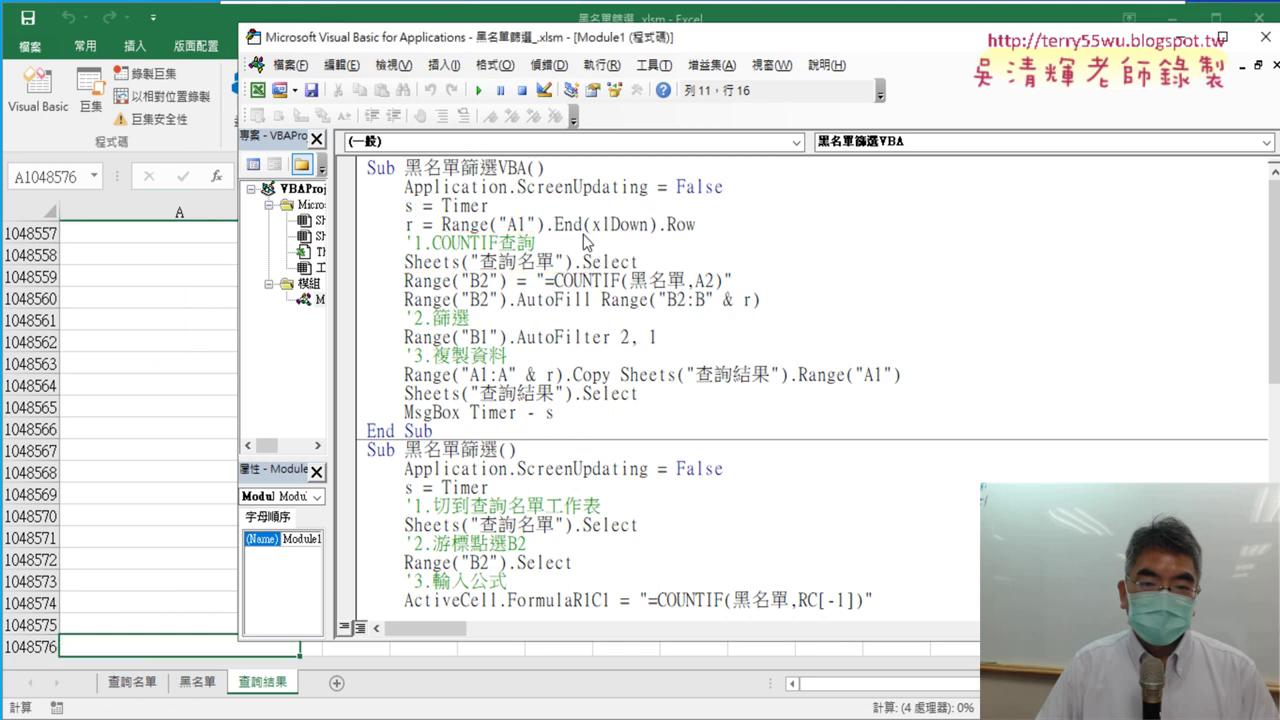
Step: Copy Sheets("查詢名單"). from line 6 in front of Range("A1") on line 4
{"action": "left_click", "coordinate": [660, 299]}
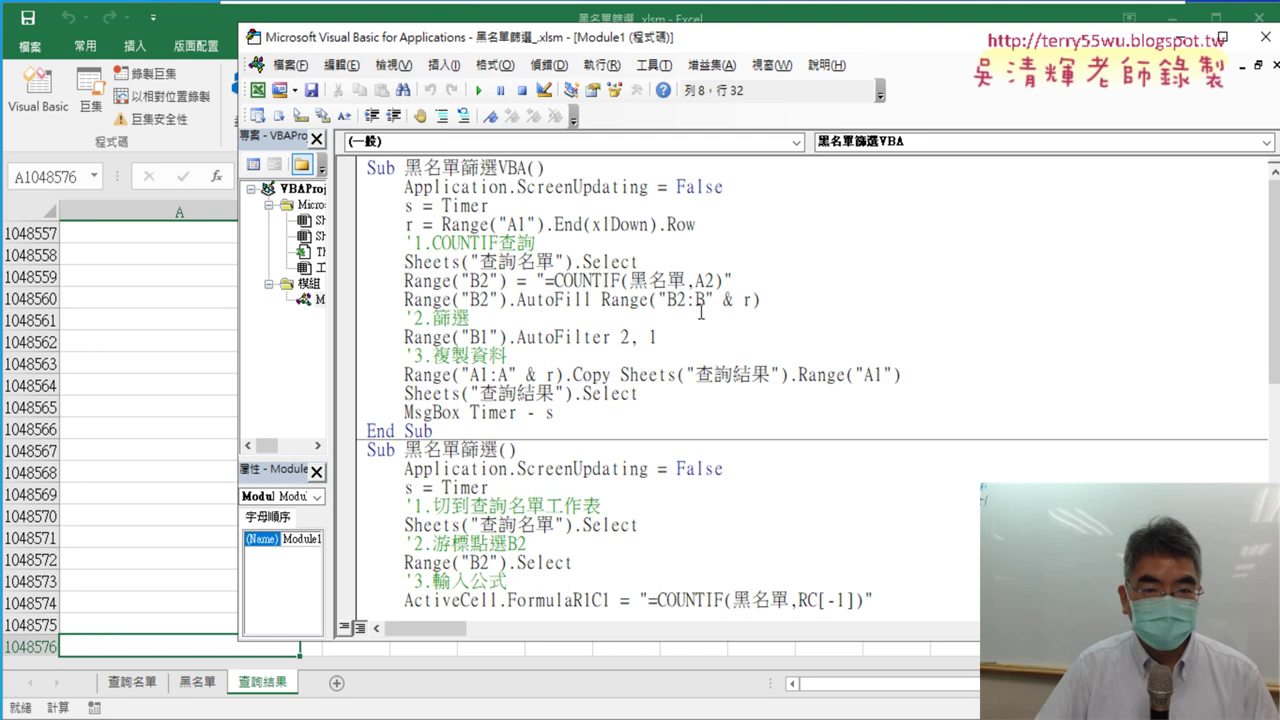
{"action": "left_click", "coordinate": [443, 226]}
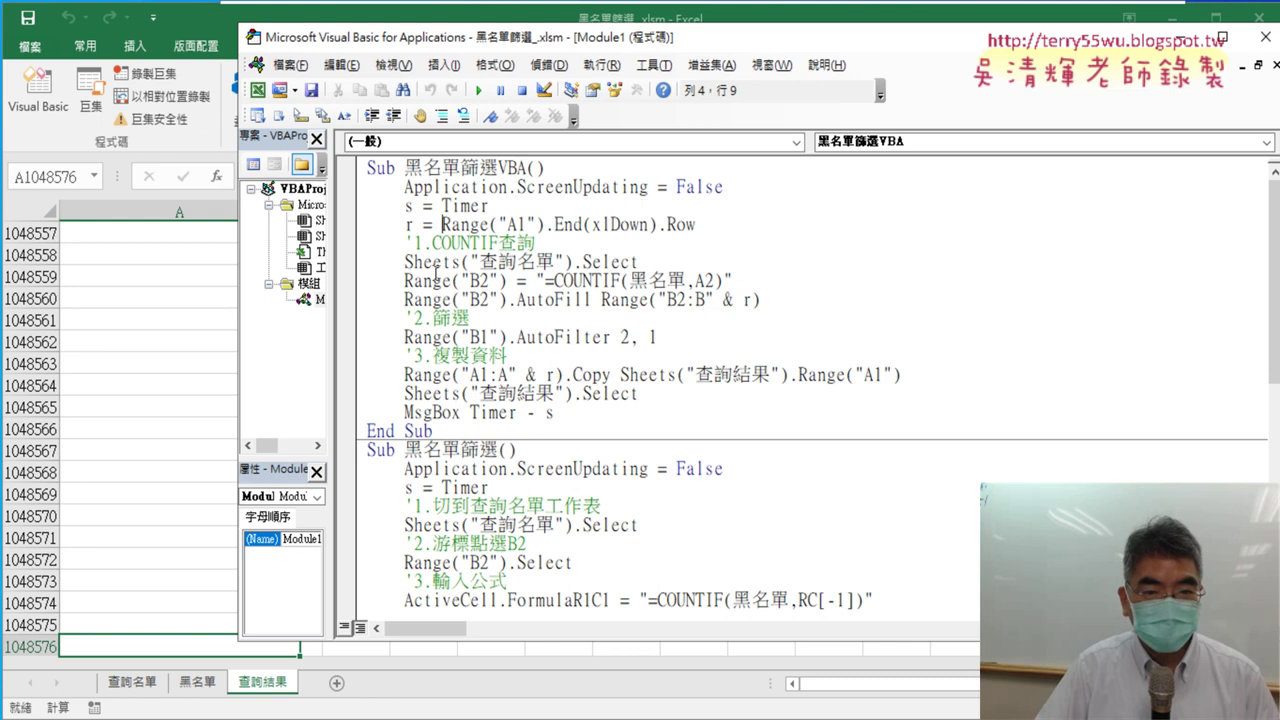
{"action": "left_click_drag", "start_coordinate": [404, 262], "coordinate": [583, 262]}
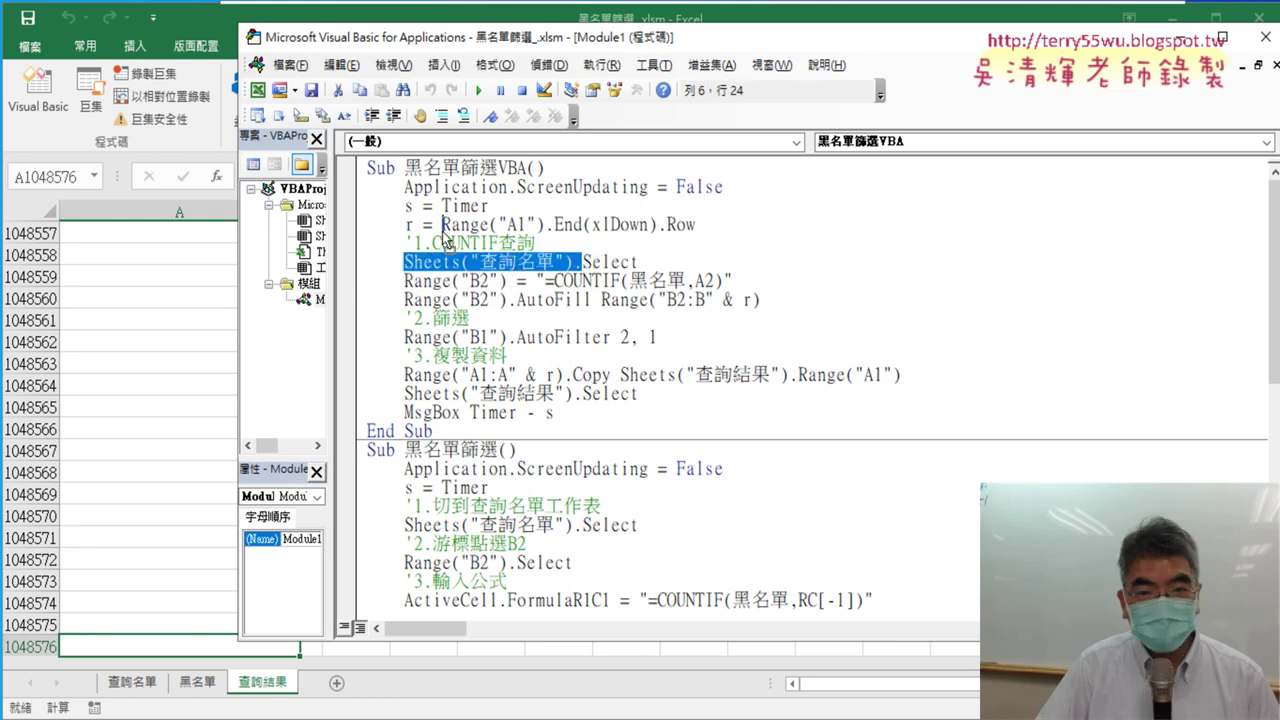
{"action": "left_click_drag", "start_coordinate": [449, 243], "coordinate": [445, 228]}
{"action": "left_click_drag", "start_coordinate": [620, 226], "coordinate": [441, 226]}
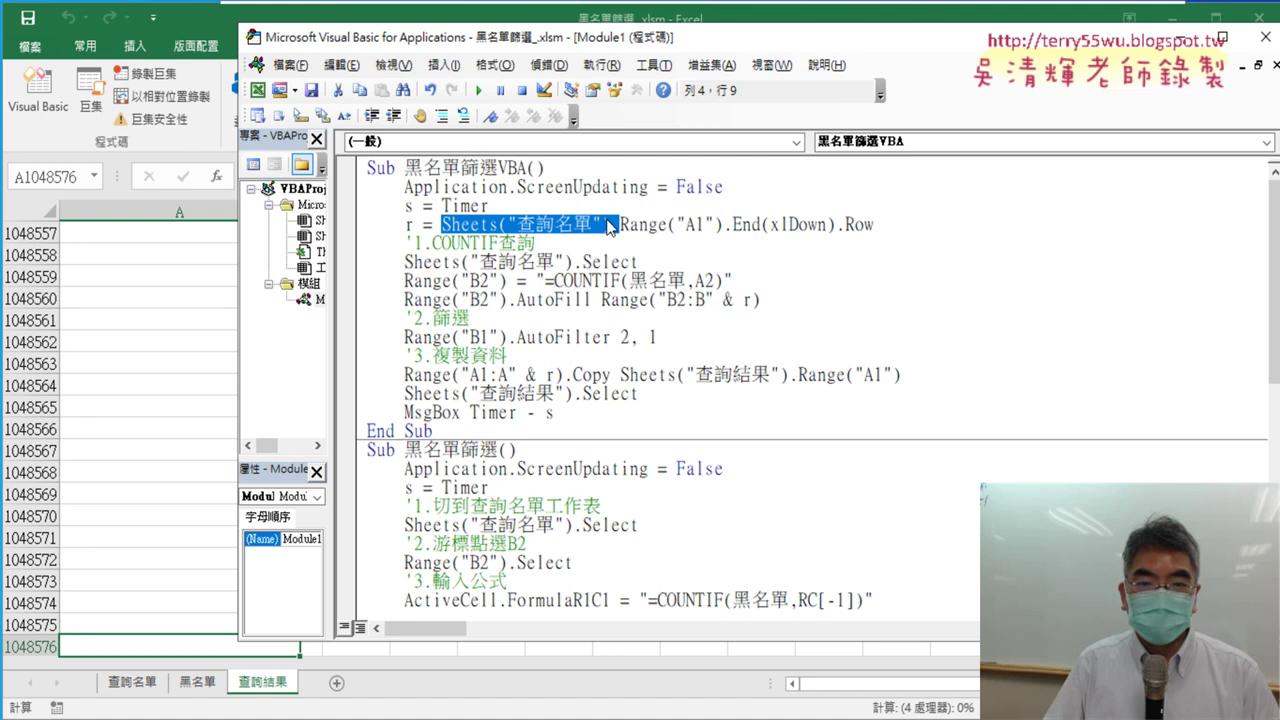
{"action": "left_click_drag", "start_coordinate": [610, 228], "coordinate": [620, 237]}
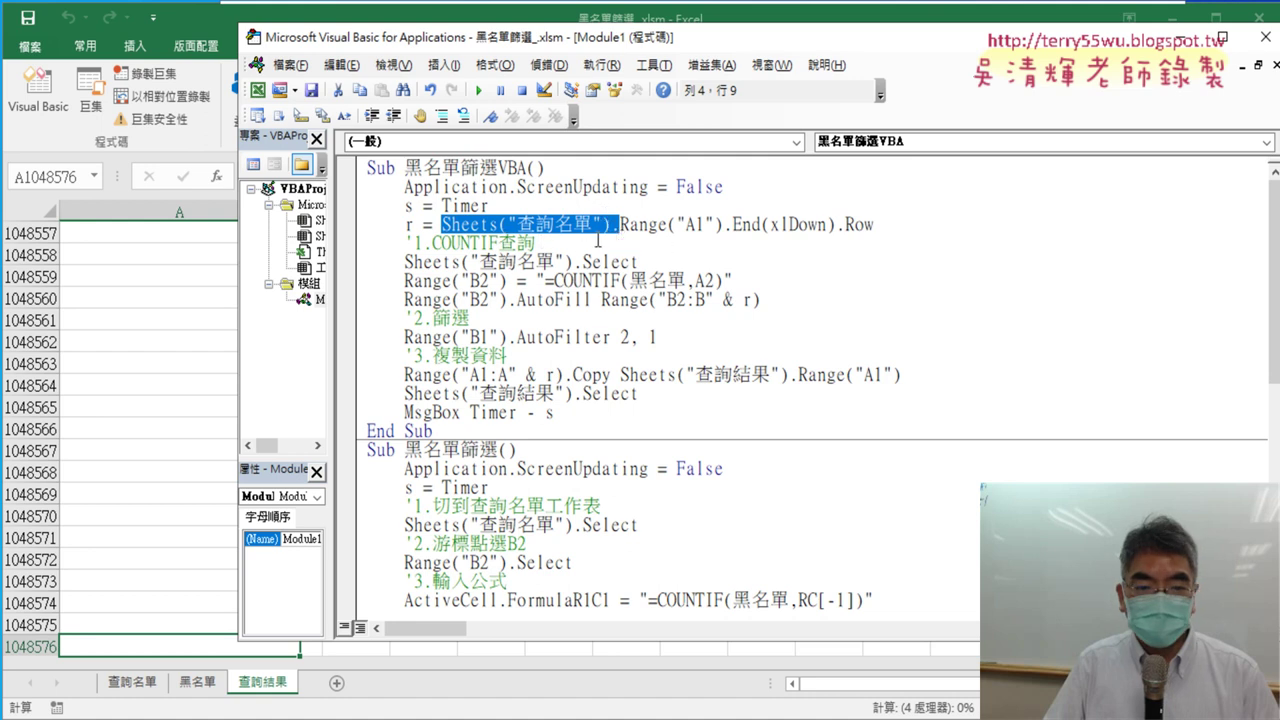
{"action": "left_click", "coordinate": [540, 226]}
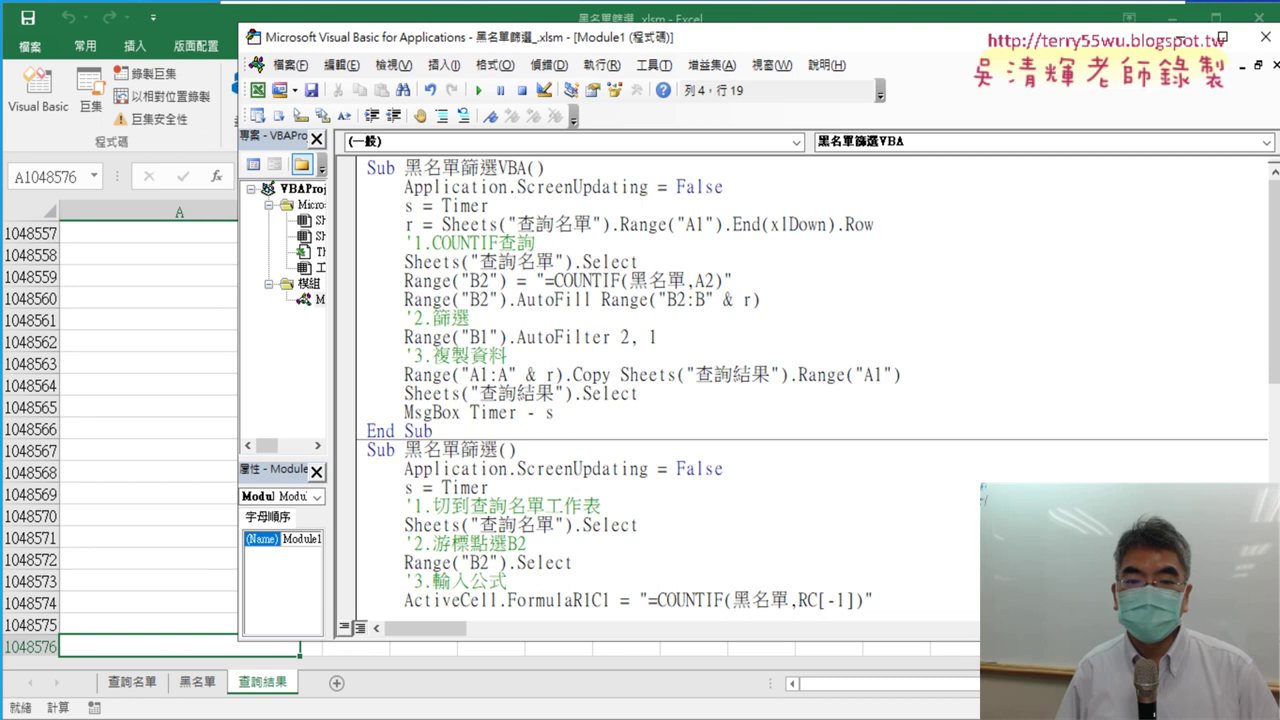
Step: Open the 007 wage workbook, run the blacklist macro with F5, and show the Drive 04_數學函數 folder
{"action": "key", "text": "alt+Tab"}
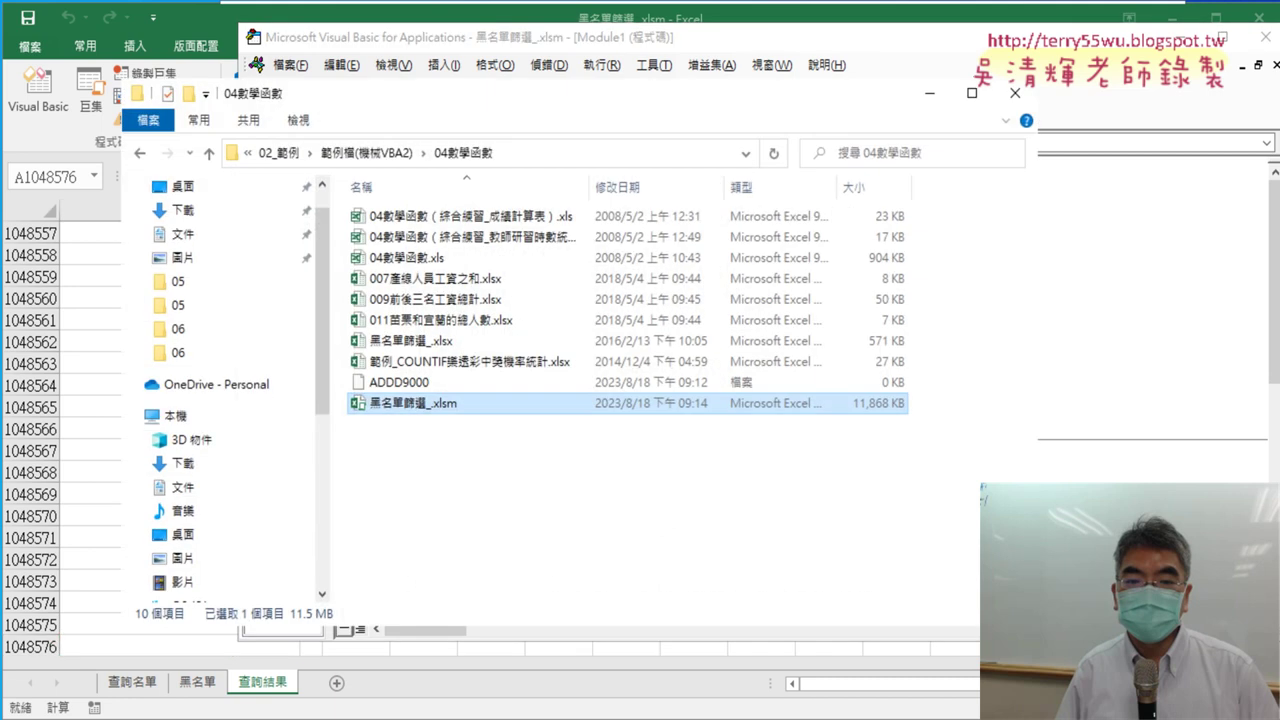
{"action": "double_click", "coordinate": [435, 280]}
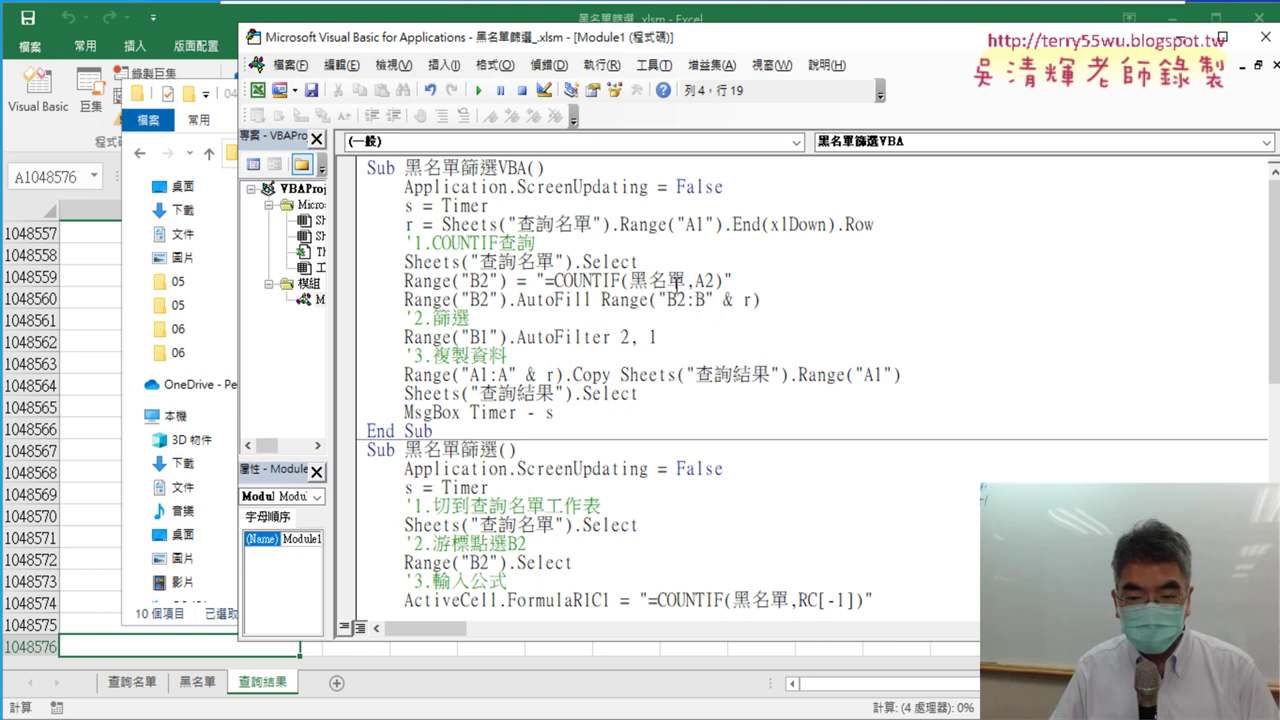
{"action": "key", "text": "F5"}
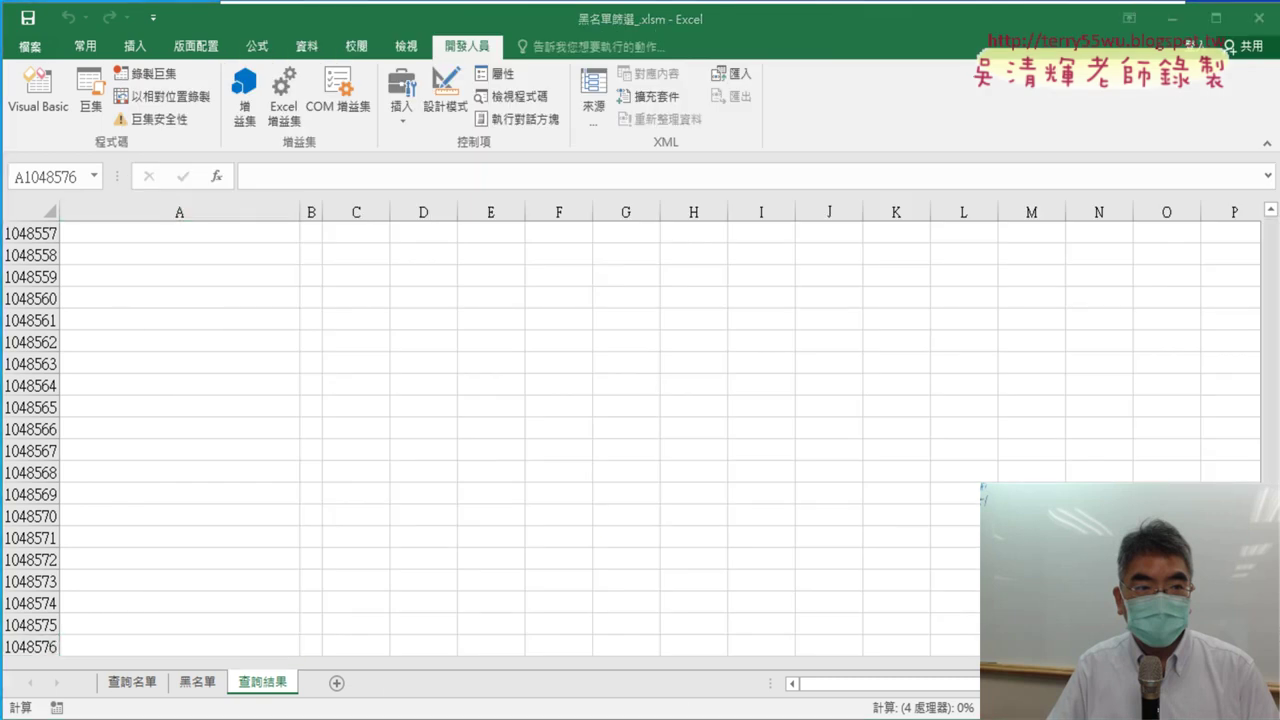
{"action": "key", "text": "alt+Tab"}
{"action": "left_click", "coordinate": [85, 14]}
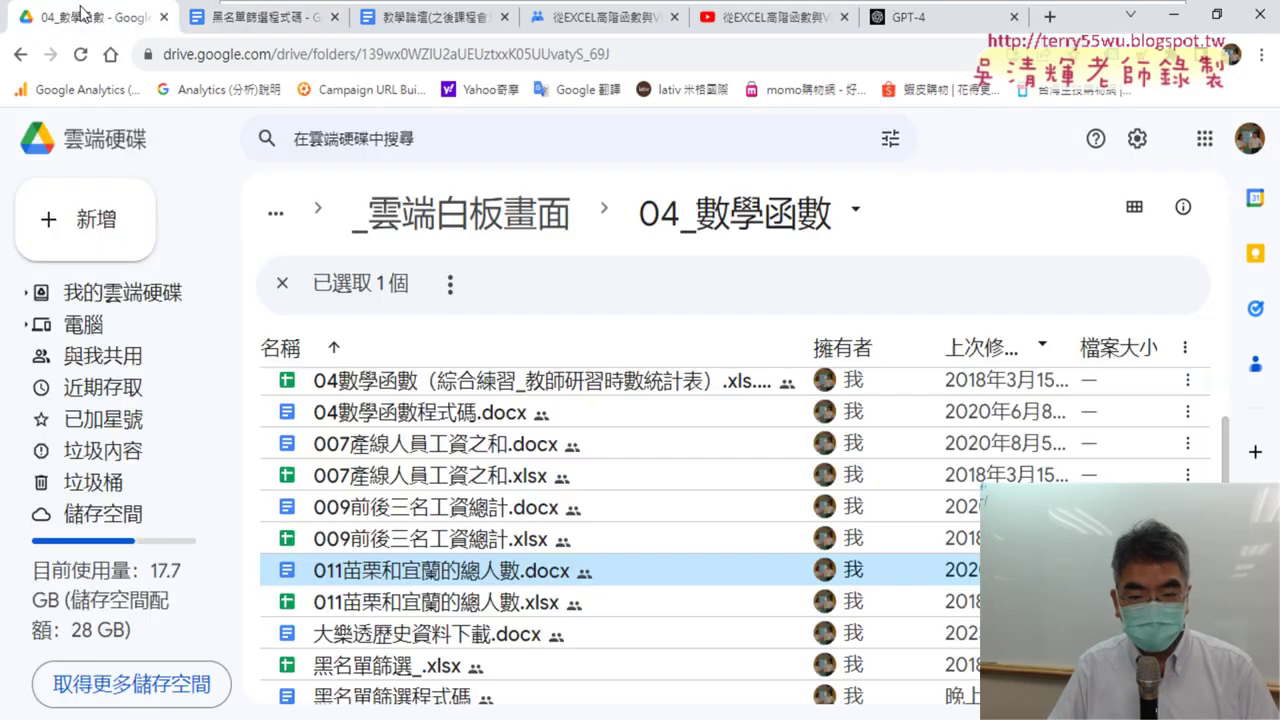
Step: Review the SUMIF formula line in the Google Docs notes, then open 007產線人員工資之和.xlsx from Drive
{"action": "double_click", "coordinate": [407, 455]}
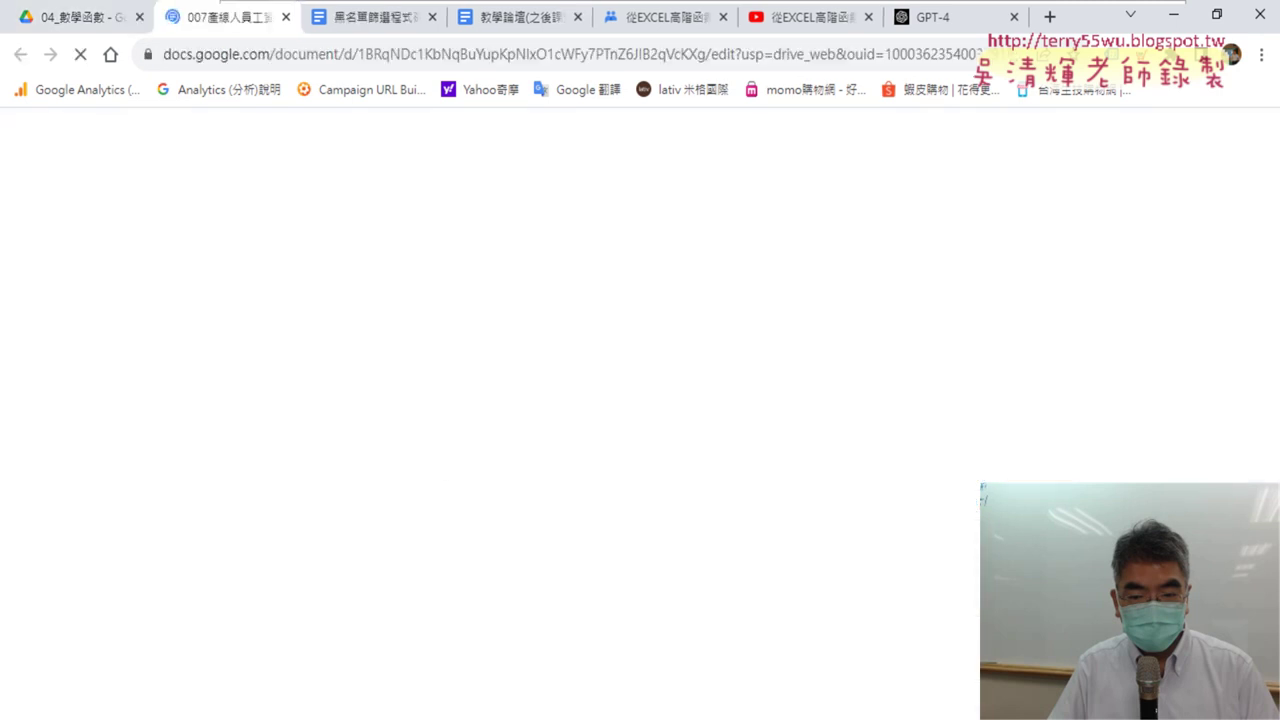
{"action": "key", "text": "alt+Tab"}
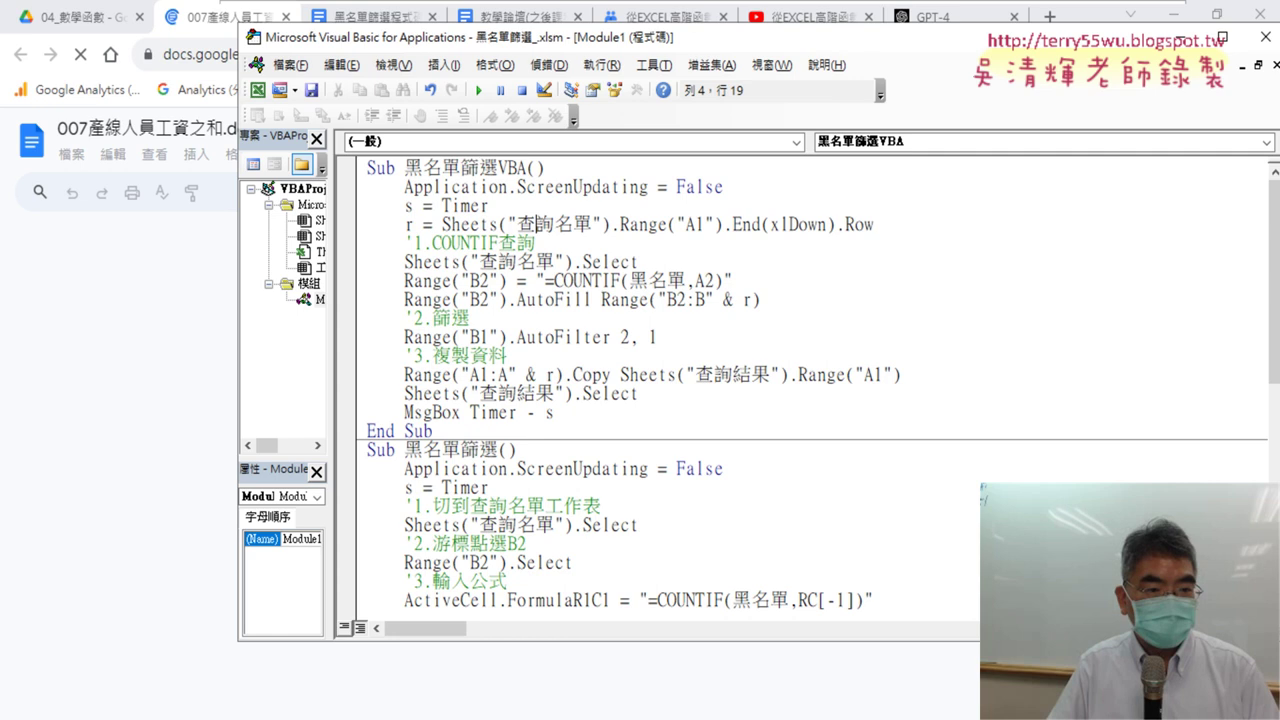
{"action": "left_click", "coordinate": [95, 450]}
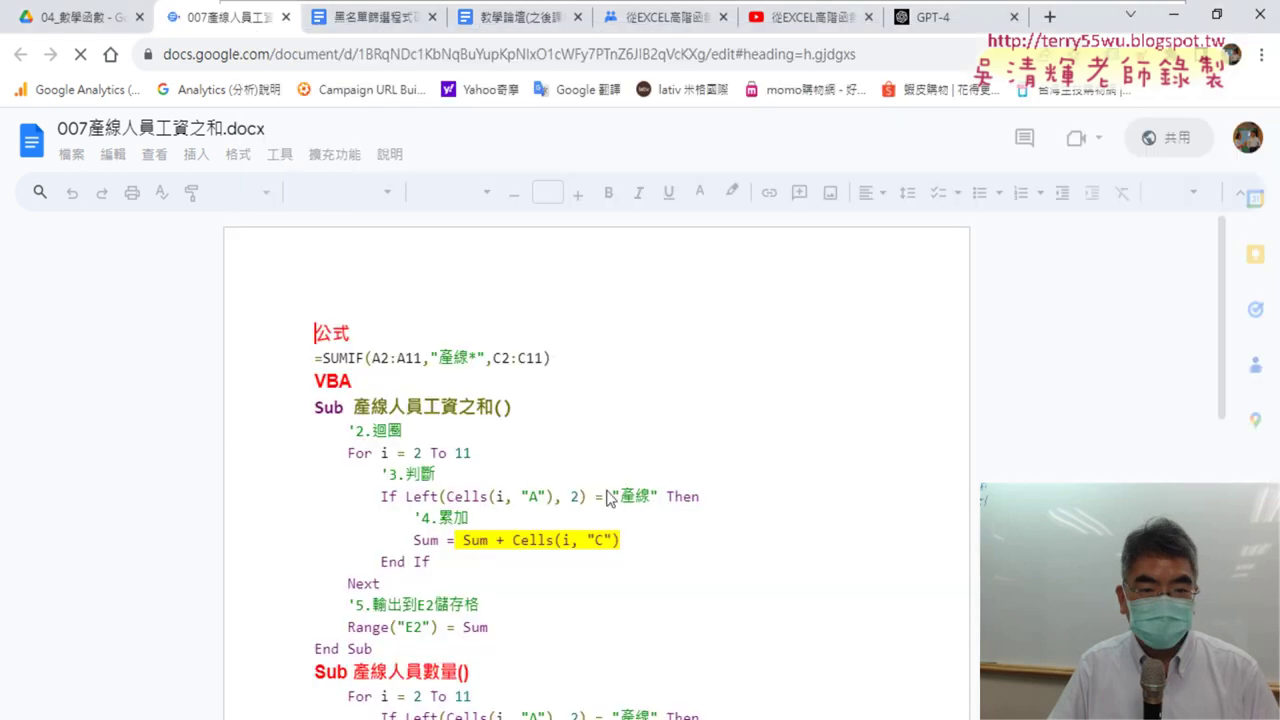
{"action": "scroll", "coordinate": [687, 497], "scroll_direction": "down", "scroll_amount": 1}
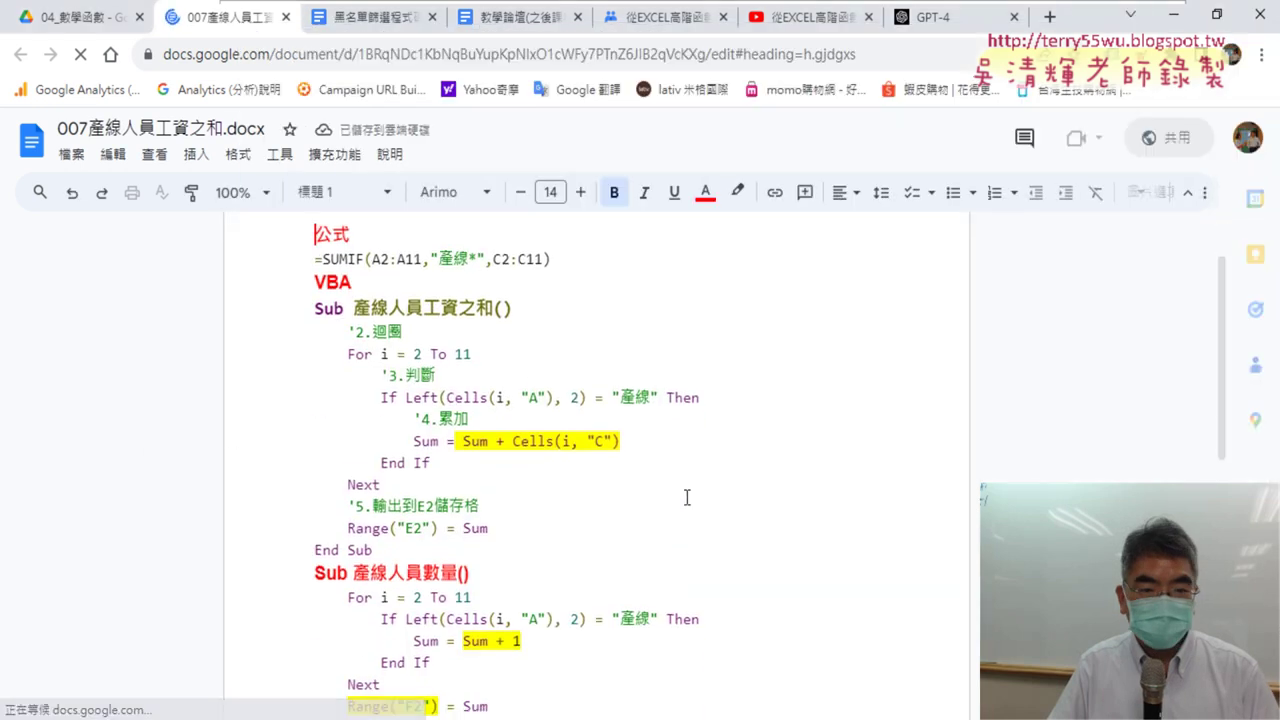
{"action": "scroll", "coordinate": [686, 494], "scroll_direction": "up", "scroll_amount": 1}
{"action": "left_click_drag", "start_coordinate": [551, 358], "coordinate": [501, 358]}
{"action": "left_click_drag", "start_coordinate": [350, 368], "coordinate": [318, 358]}
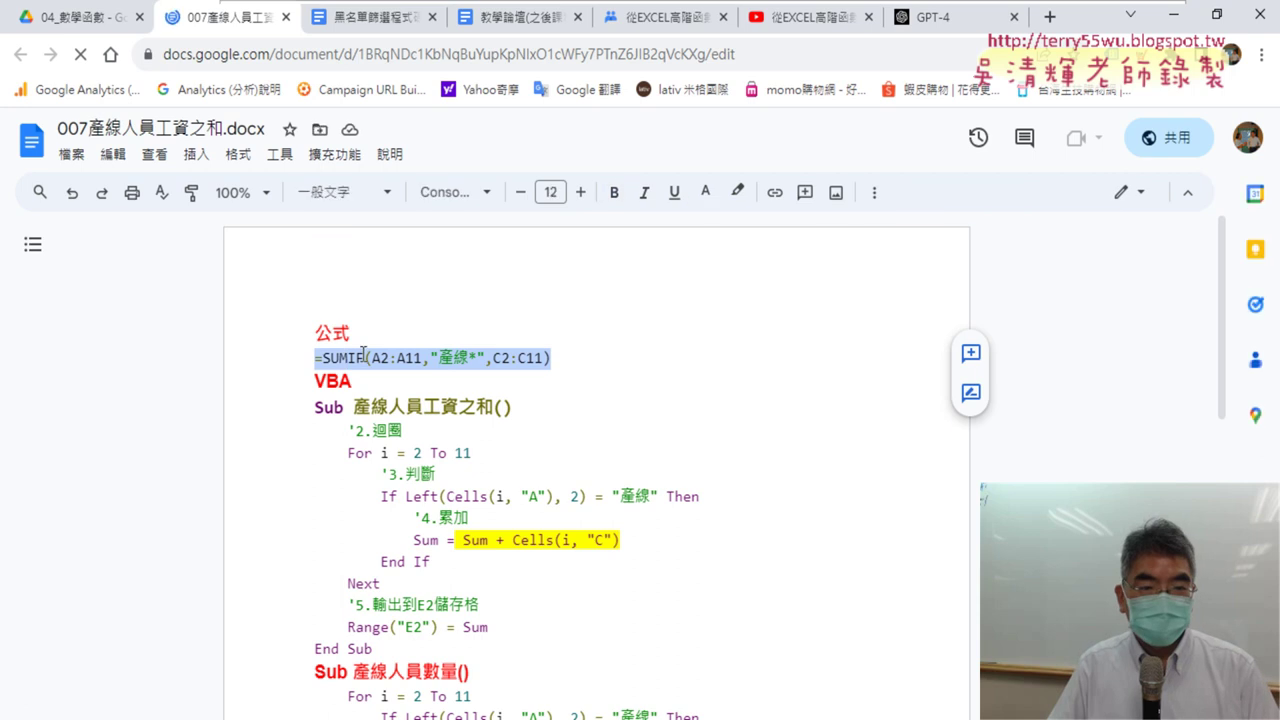
{"action": "left_click", "coordinate": [63, 17]}
{"action": "double_click", "coordinate": [415, 488]}
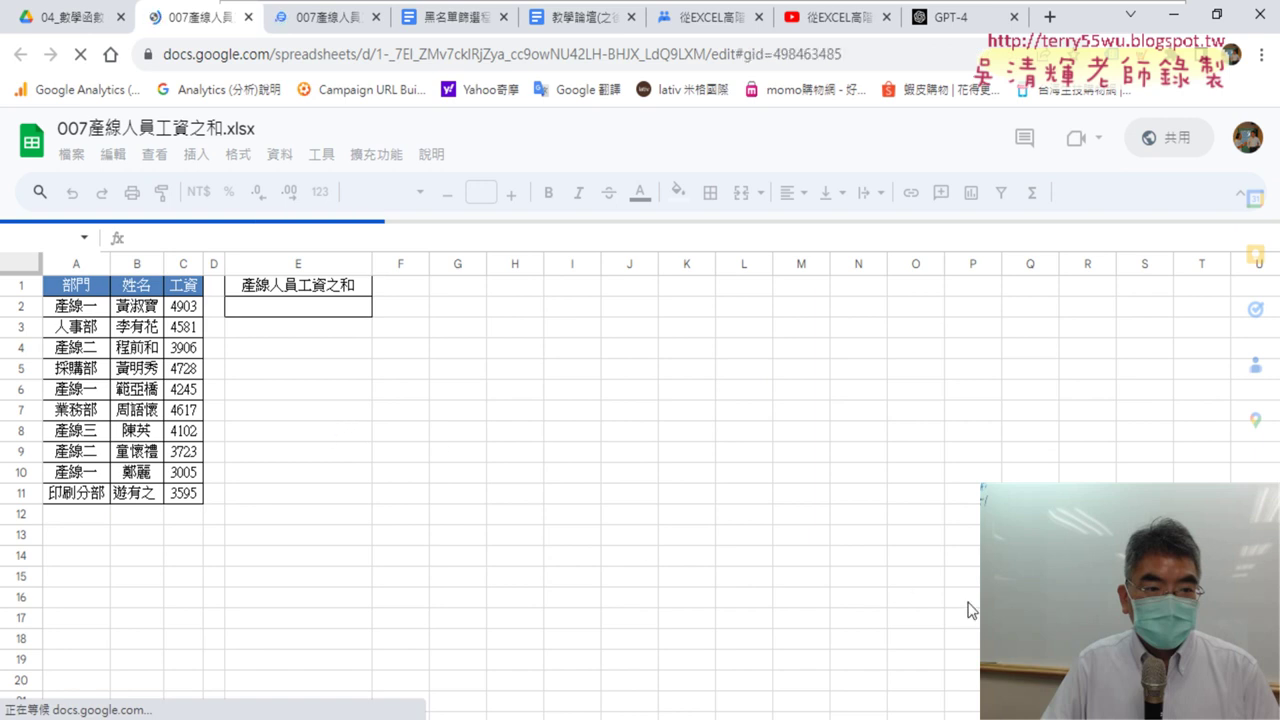
Step: Zoom the sheet to 125% and point out the 產線 departments in column A and their wages in column C
{"action": "key", "text": "ctrl+plus"}
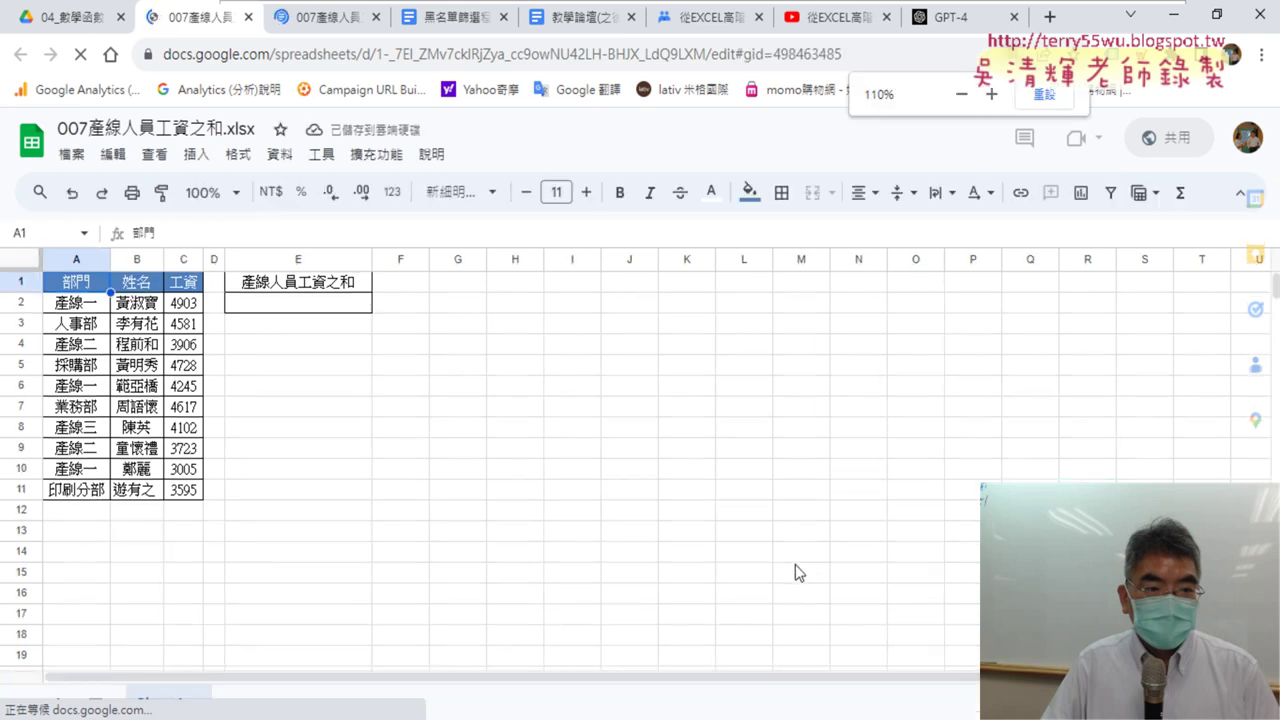
{"action": "key", "text": "ctrl+plus"}
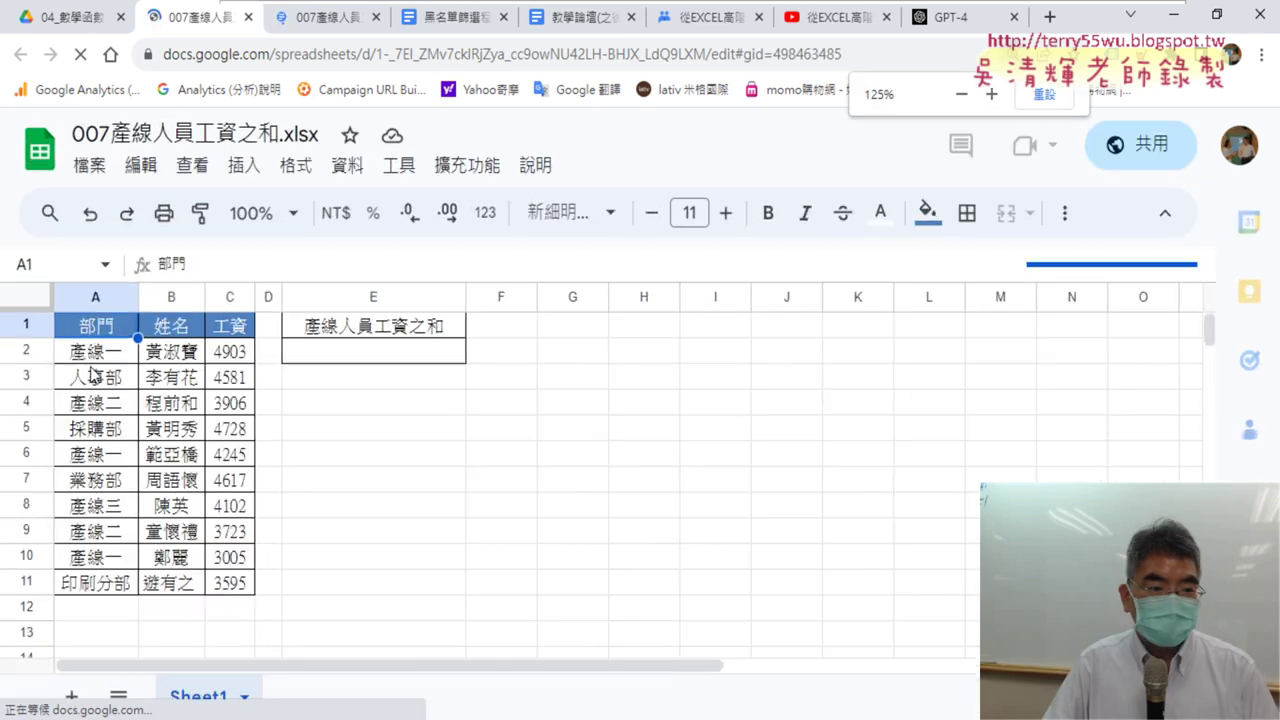
{"action": "left_click", "coordinate": [90, 358]}
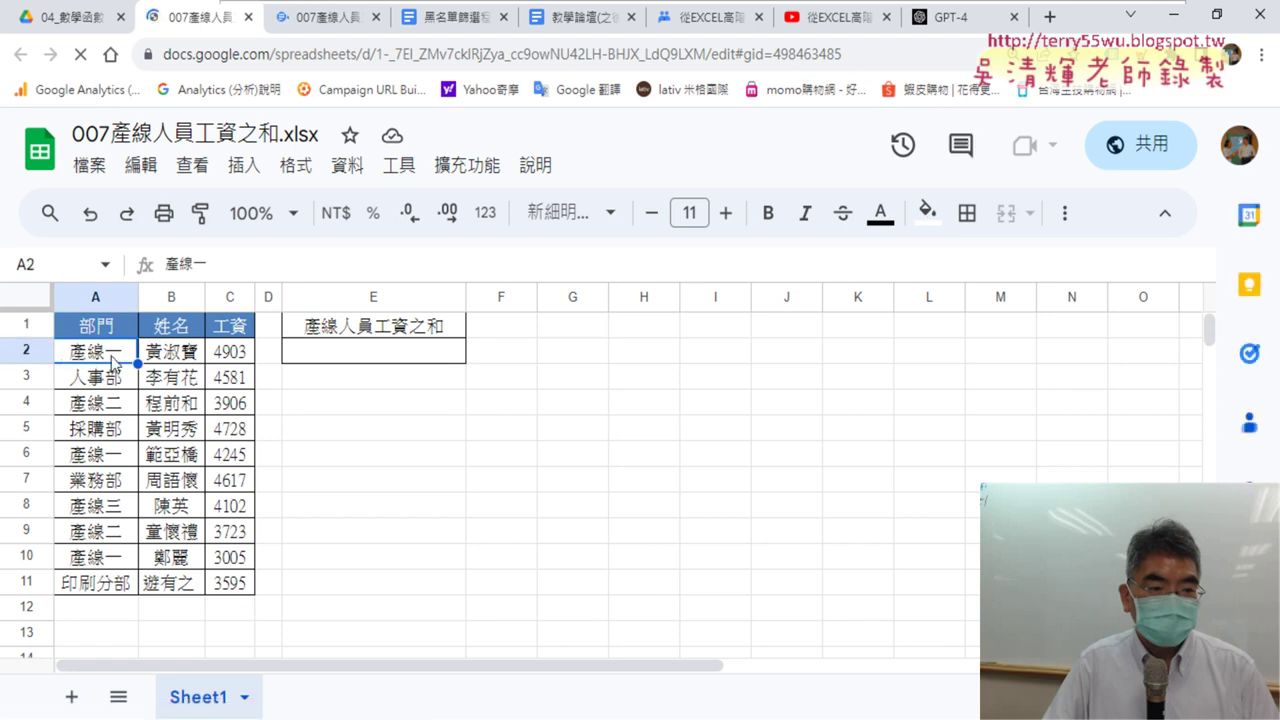
{"action": "left_click", "coordinate": [108, 405]}
{"action": "left_click", "coordinate": [108, 456]}
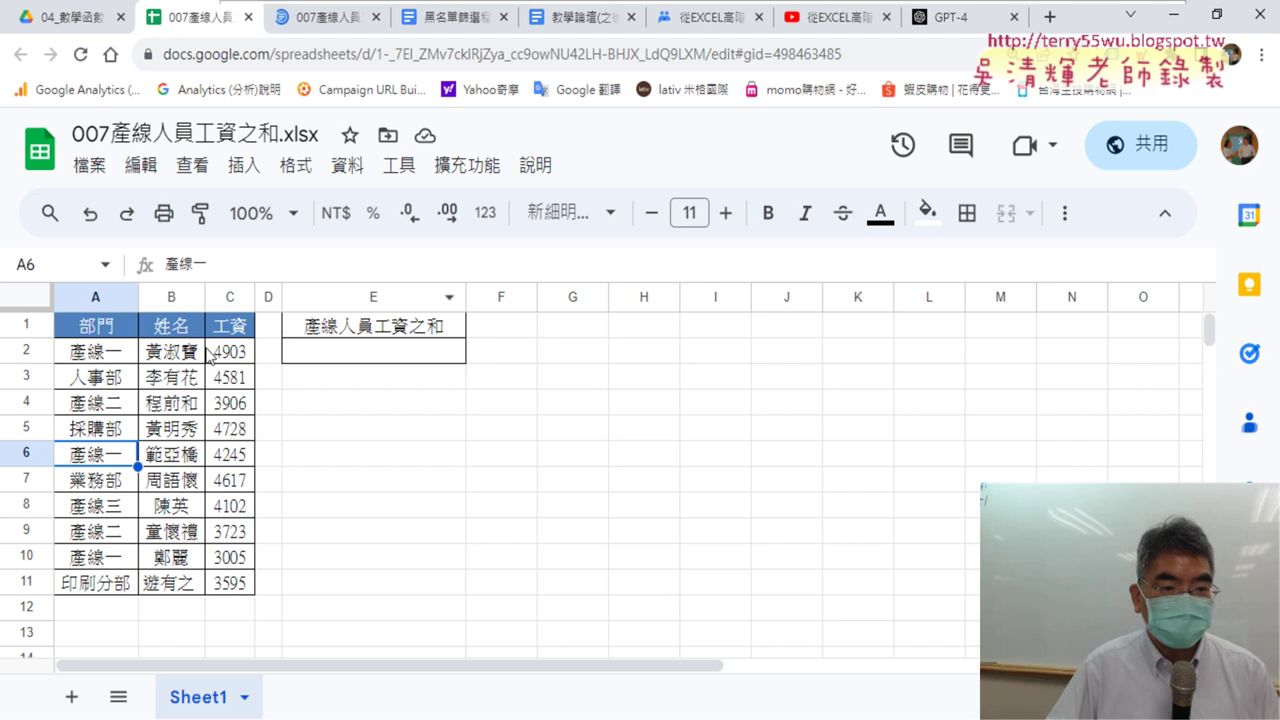
{"action": "left_click", "coordinate": [366, 357]}
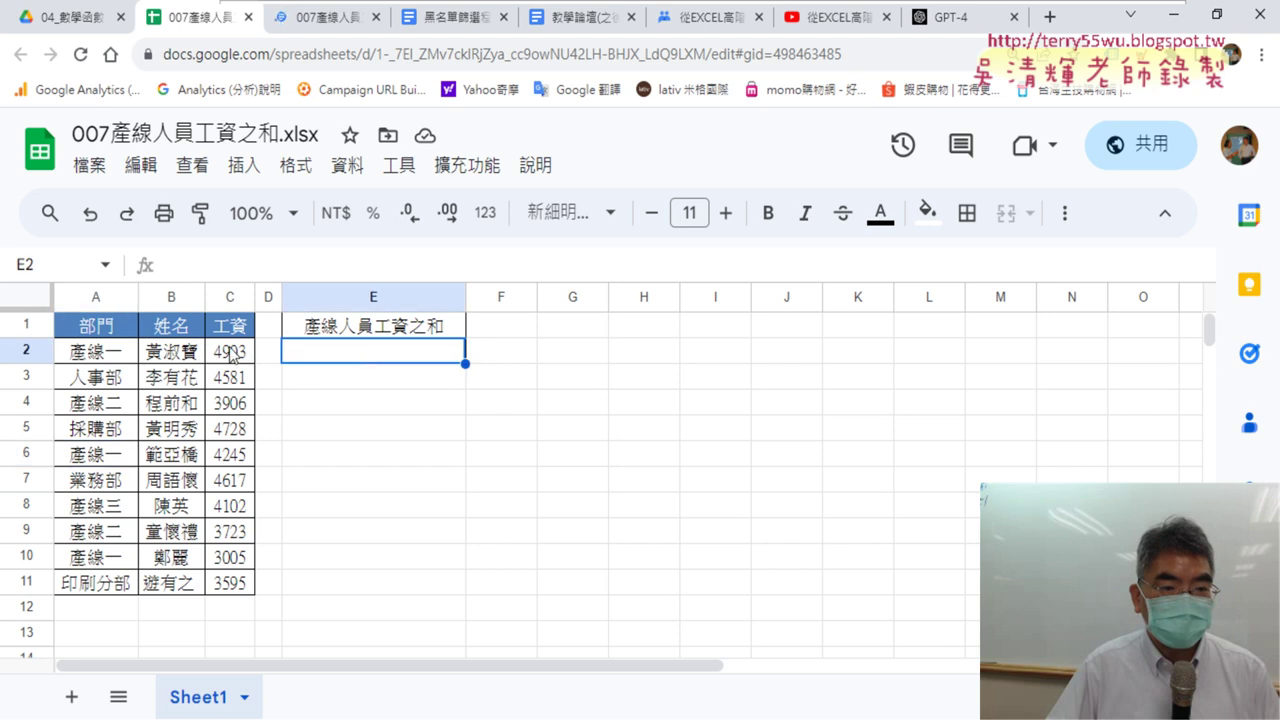
{"action": "left_click", "coordinate": [238, 356]}
{"action": "left_click", "coordinate": [238, 408]}
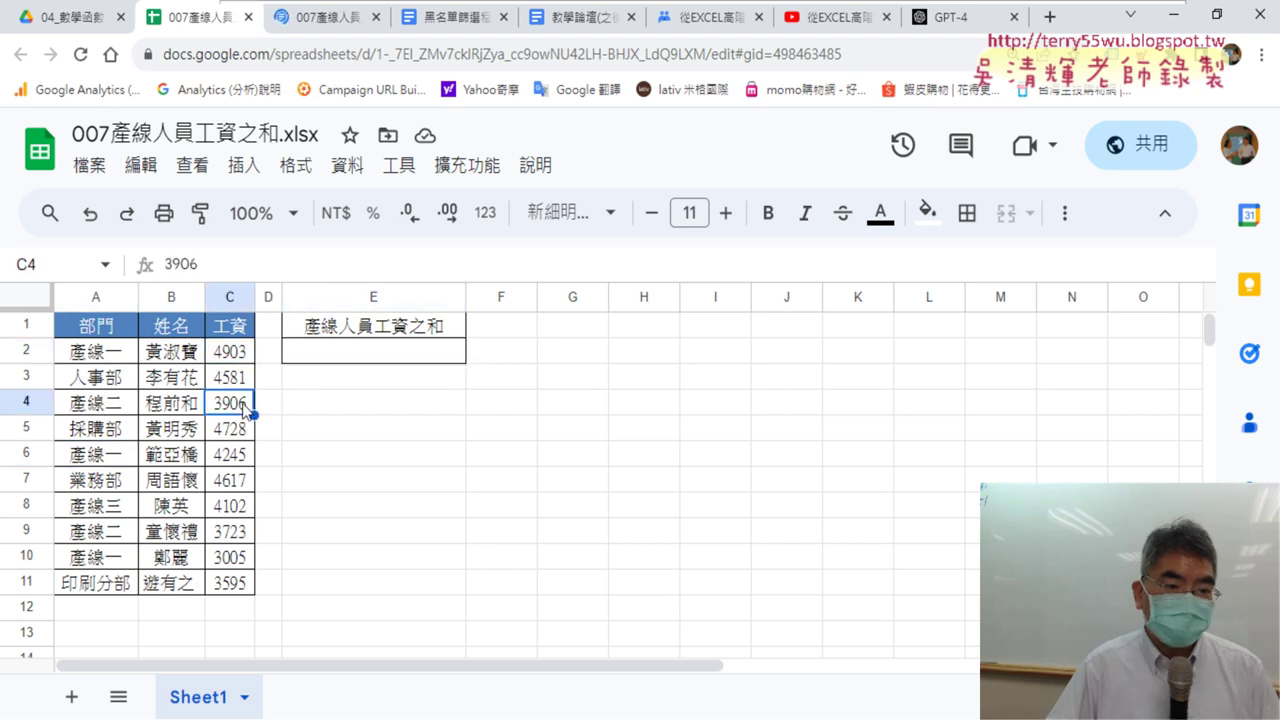
{"action": "left_click", "coordinate": [240, 457]}
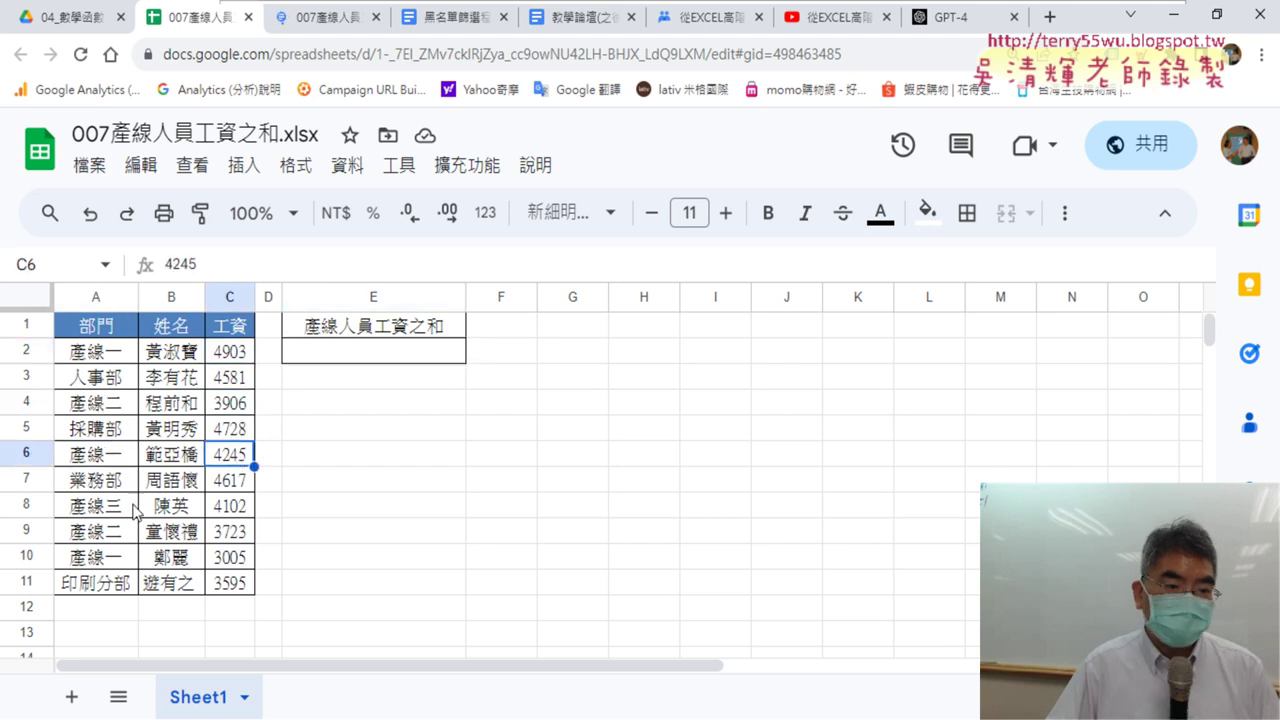
{"action": "left_click", "coordinate": [234, 511]}
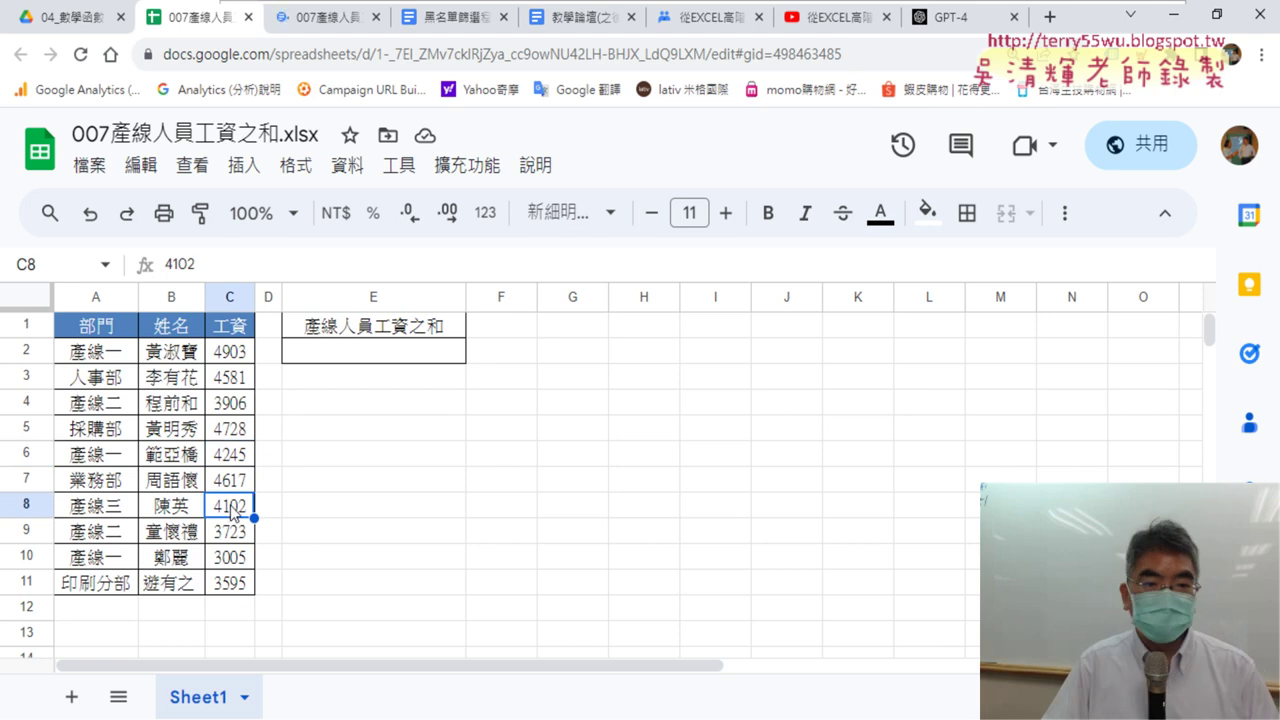
Step: Start a =sumif formula in E2, accepting the SUMIF suggestion
{"action": "left_click", "coordinate": [396, 360]}
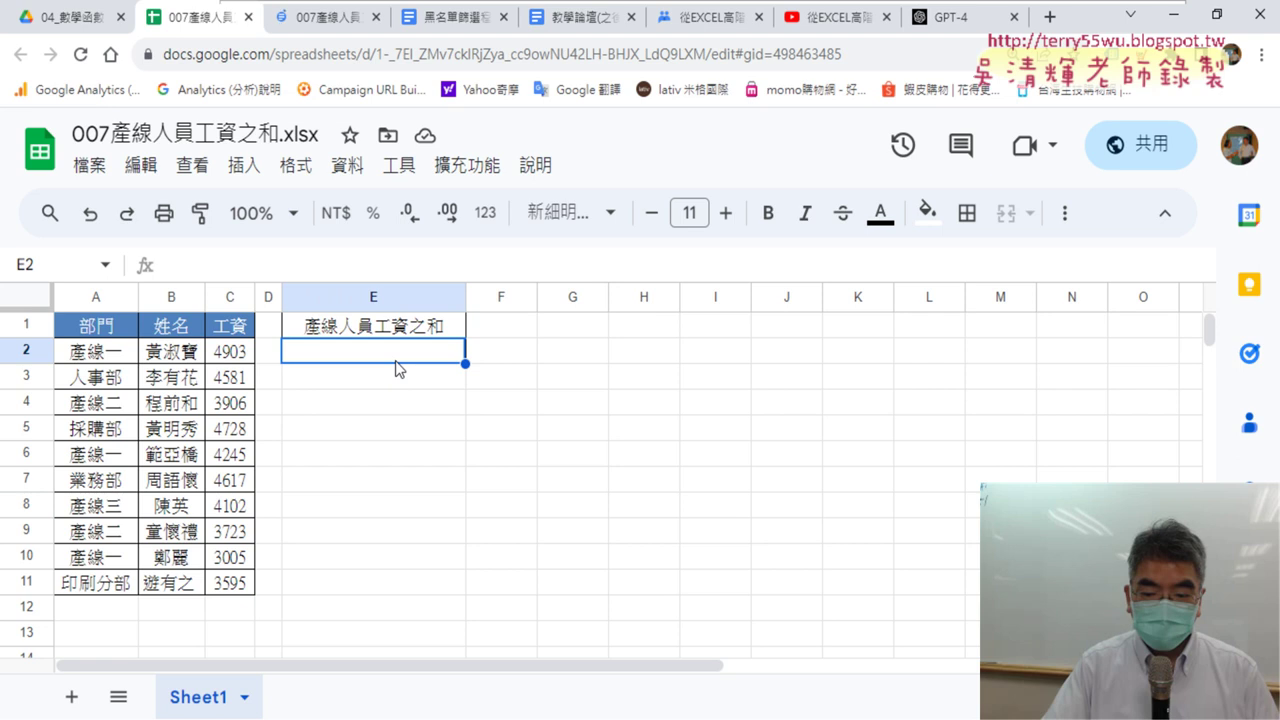
{"action": "left_click", "coordinate": [307, 266]}
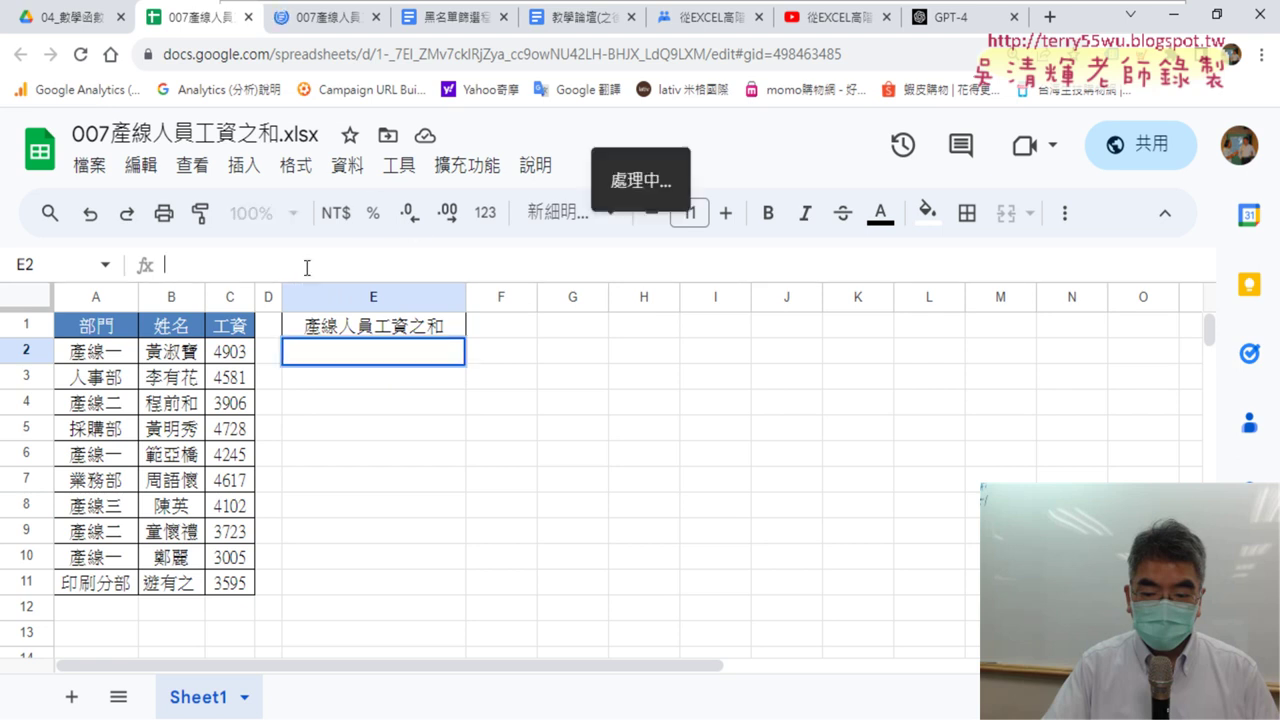
{"action": "type", "text": "="}
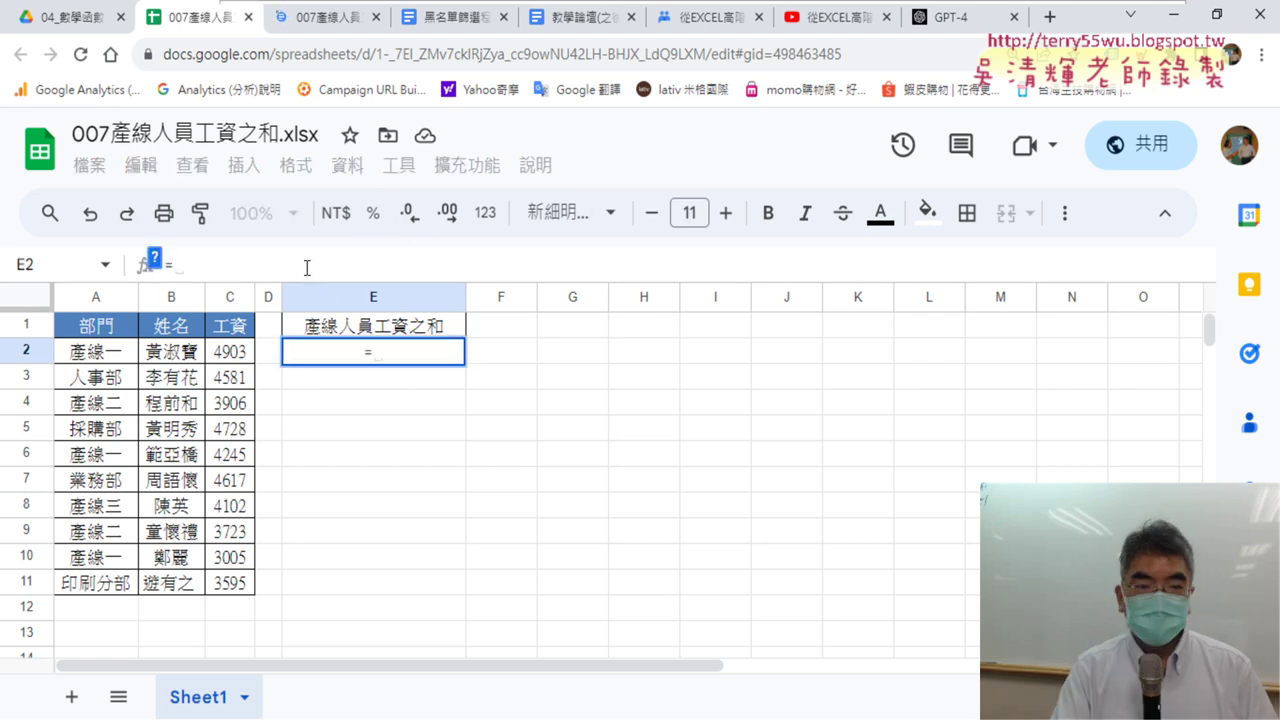
{"action": "type", "text": "sum"}
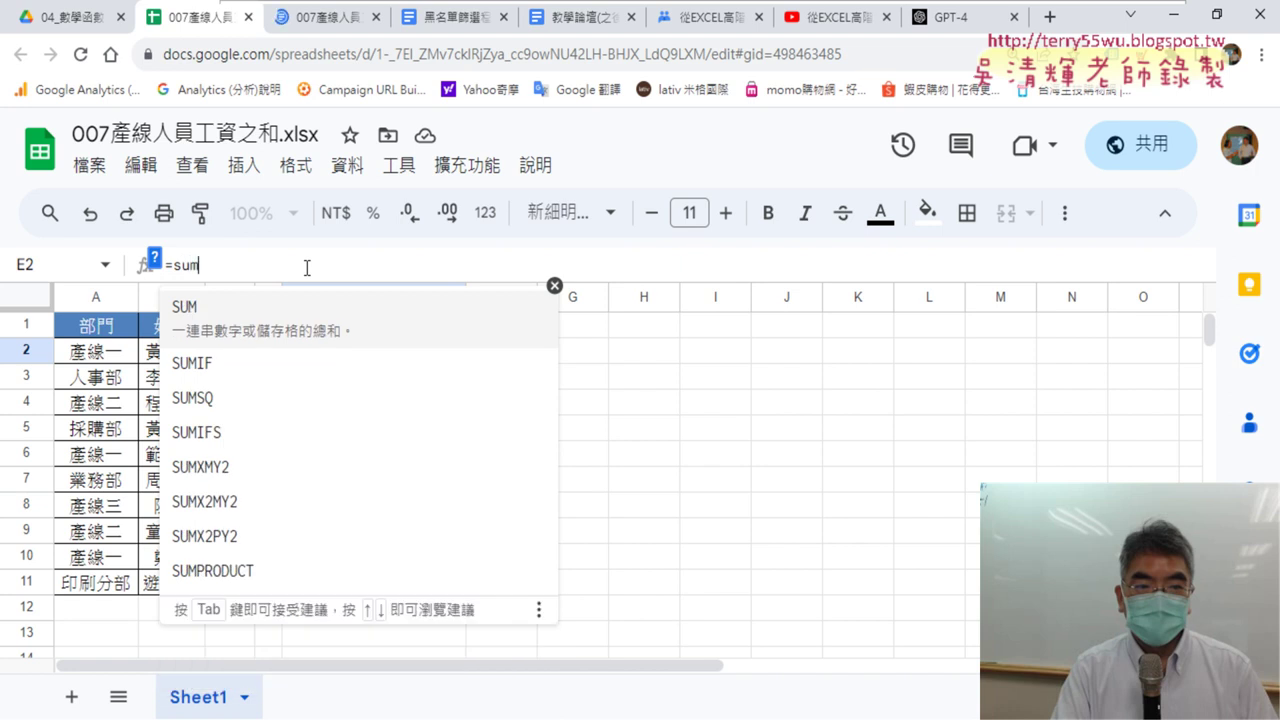
{"action": "type", "text": "if"}
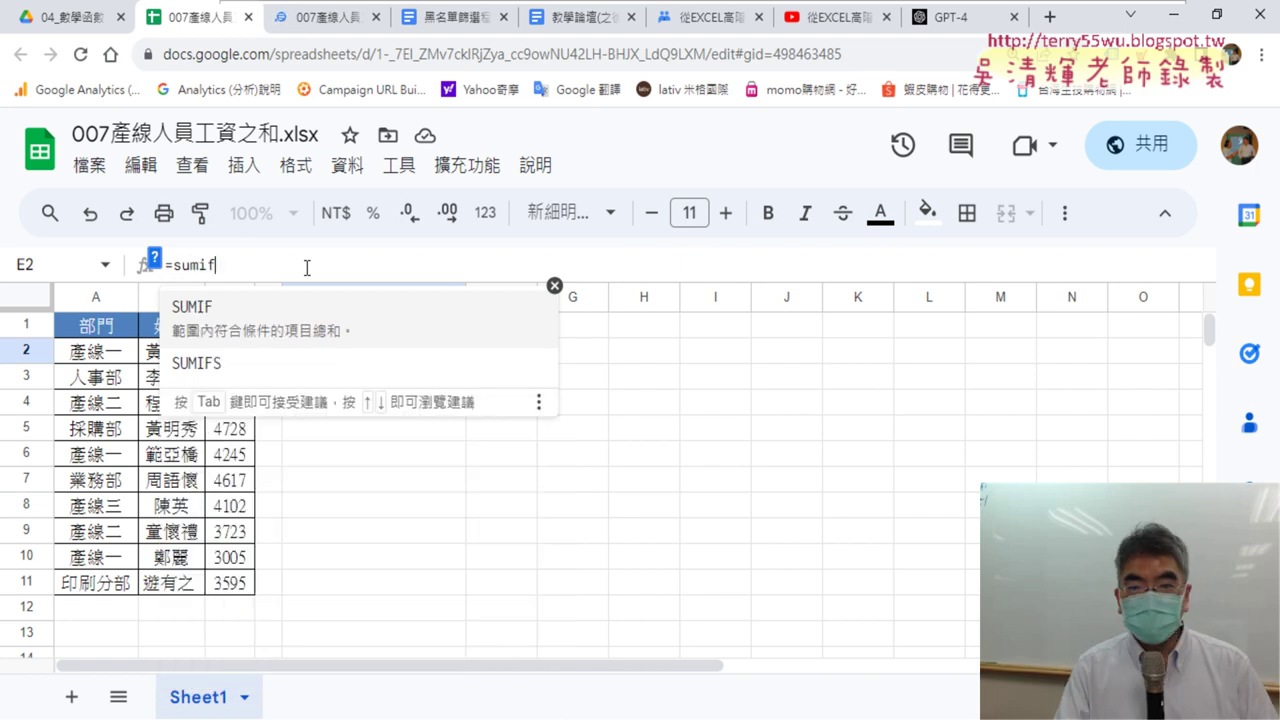
{"action": "key", "text": "Tab"}
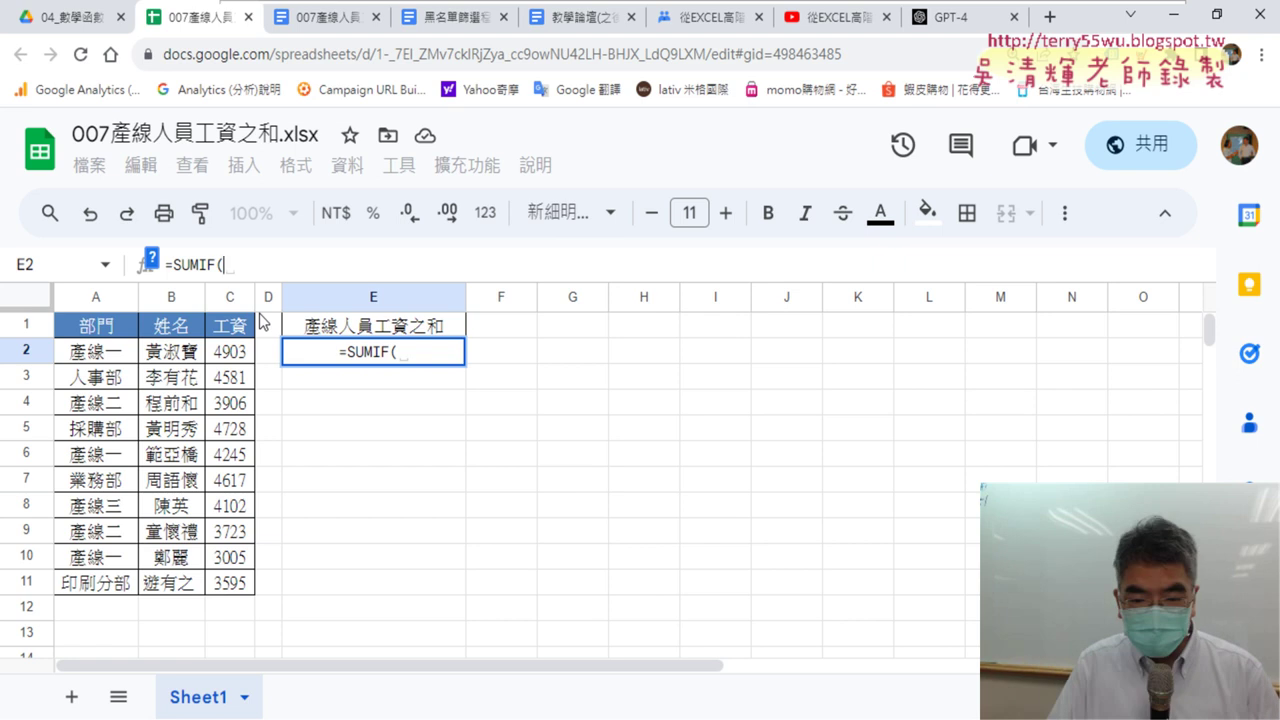
{"action": "key", "text": "alt+Tab"}
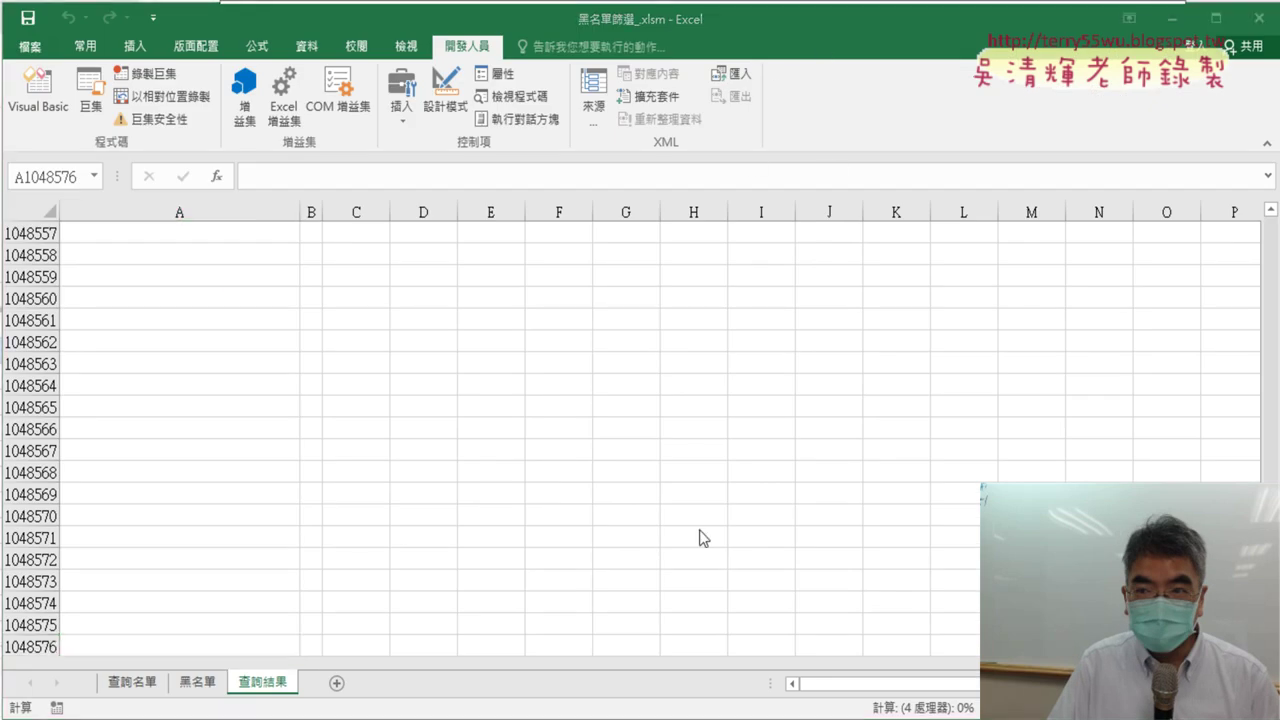
Step: Dismiss the broadcast toolbar and bring up 007產線人員工資之和.xlsx at cell E2
{"action": "mouse_move", "coordinate": [1191, 34]}
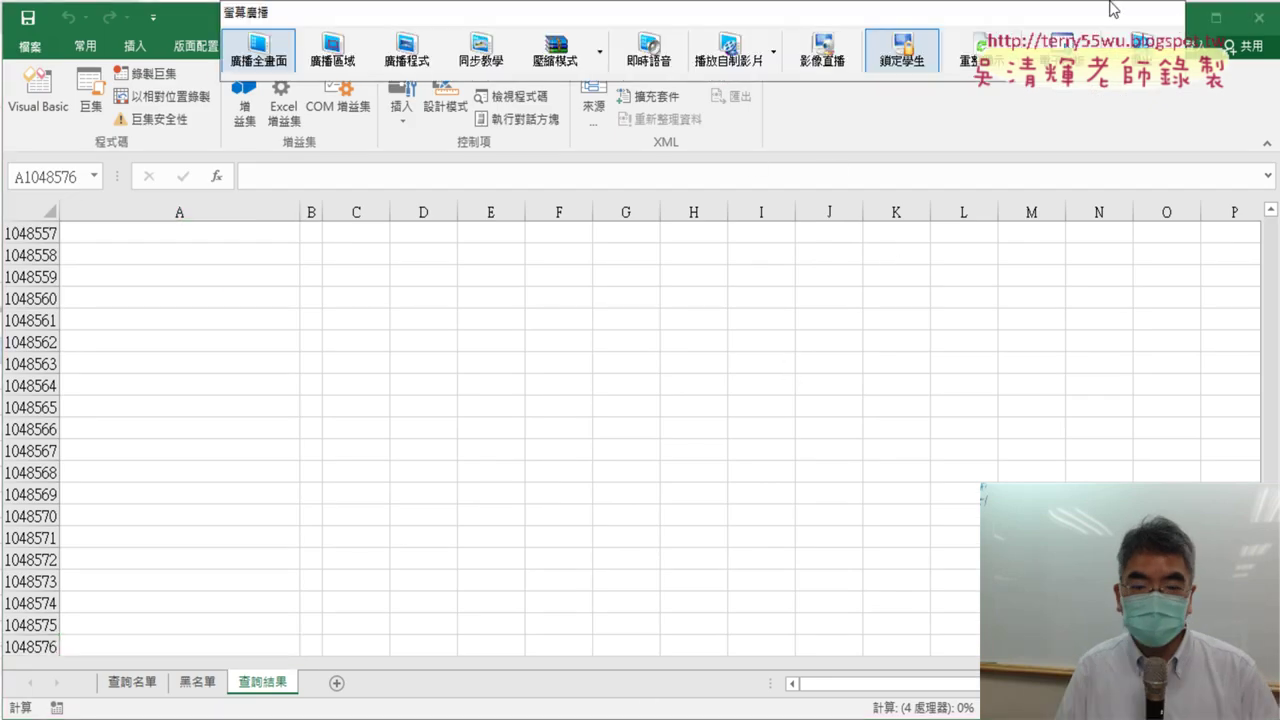
{"action": "left_click", "coordinate": [1142, 40]}
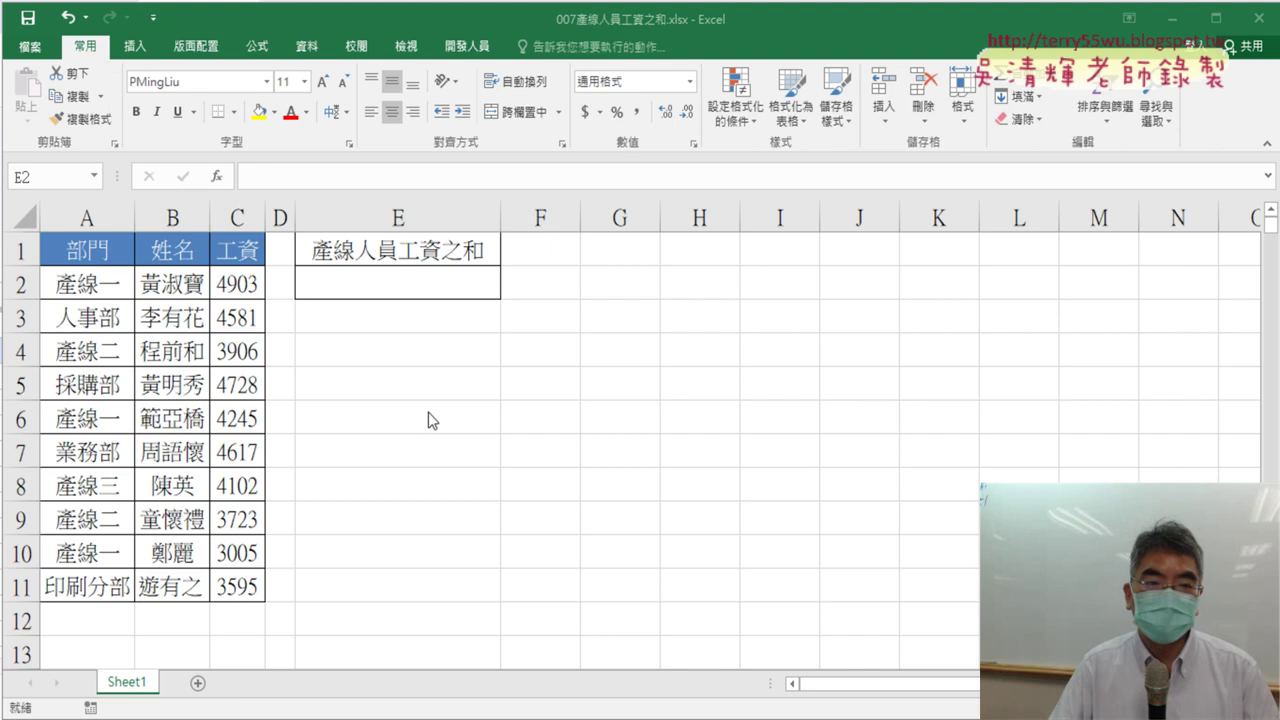
{"action": "left_click", "coordinate": [434, 282]}
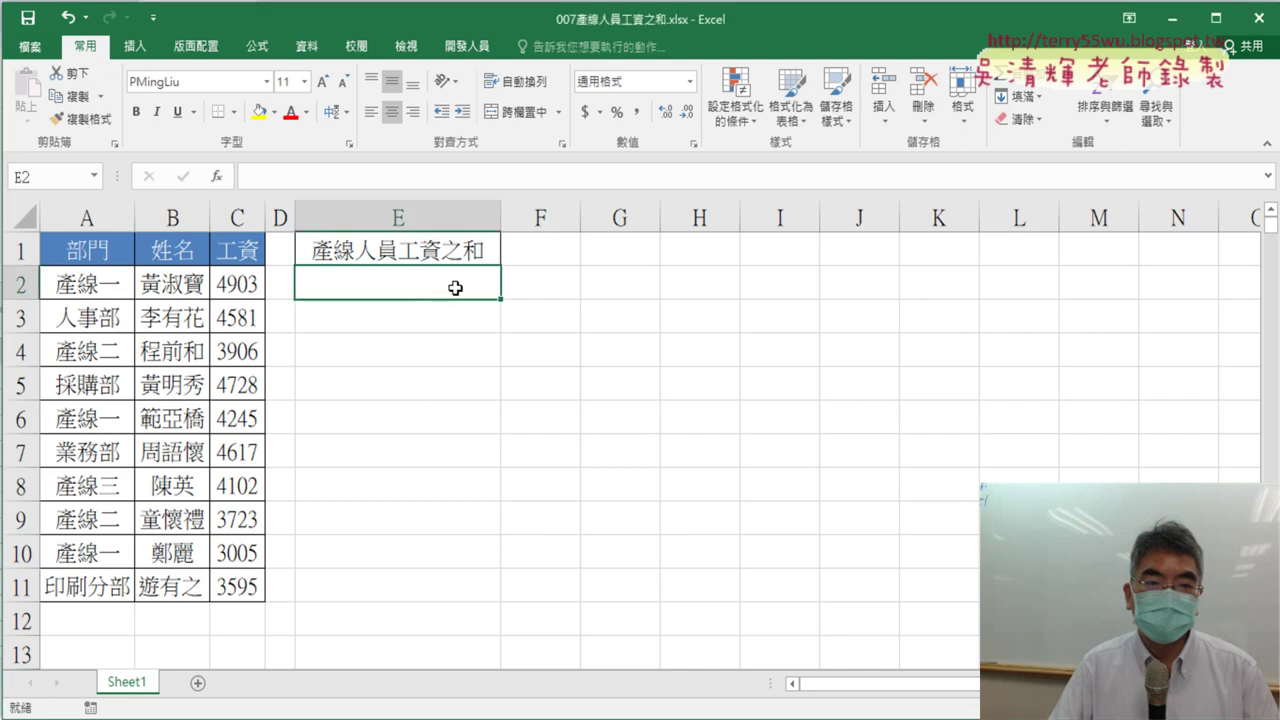
Step: Insert SUMIF into E2 from the Math & Trig list of the Insert Function picker
{"action": "left_click", "coordinate": [216, 176]}
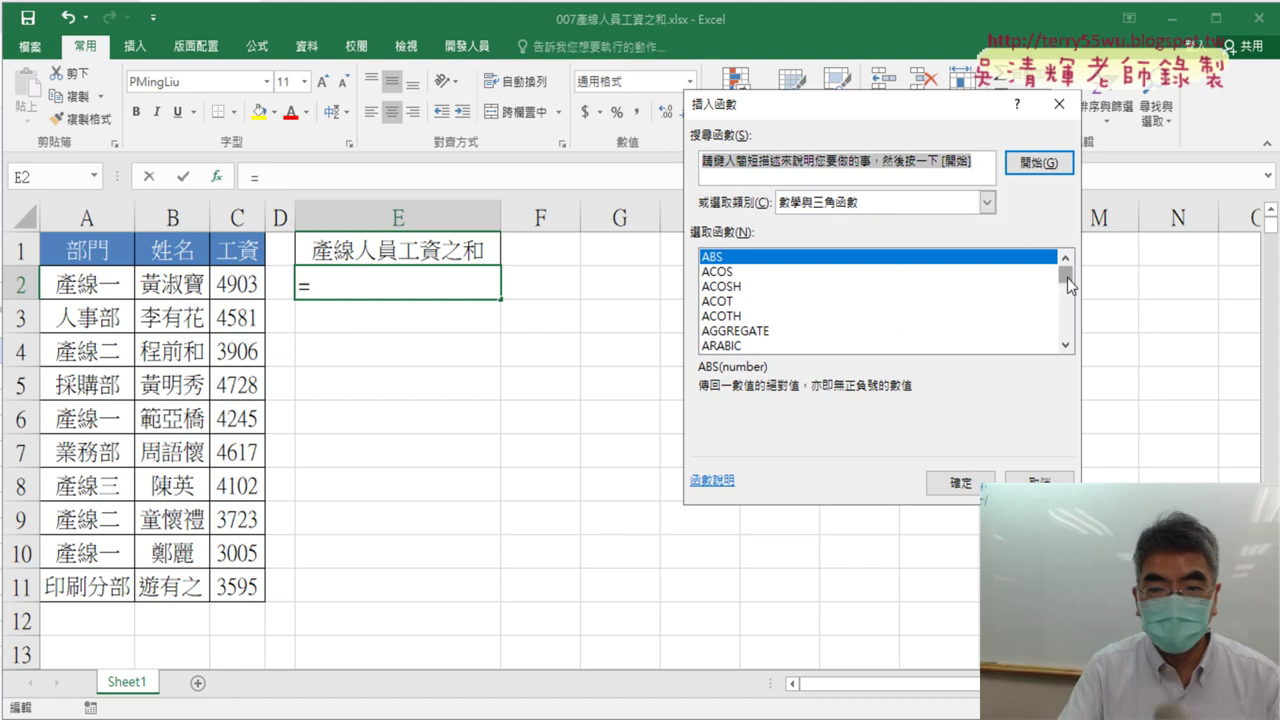
{"action": "left_click", "coordinate": [898, 287]}
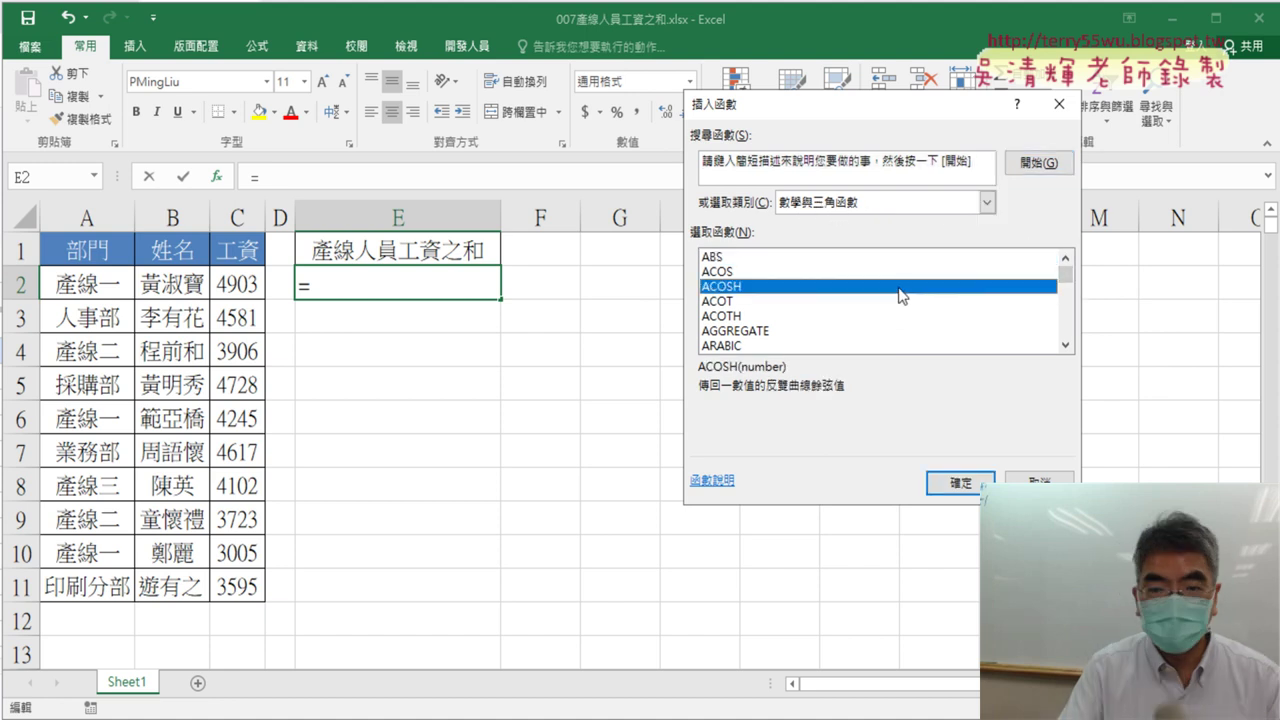
{"action": "key", "text": "s"}
{"action": "key", "text": "u"}
{"action": "key", "text": "m"}
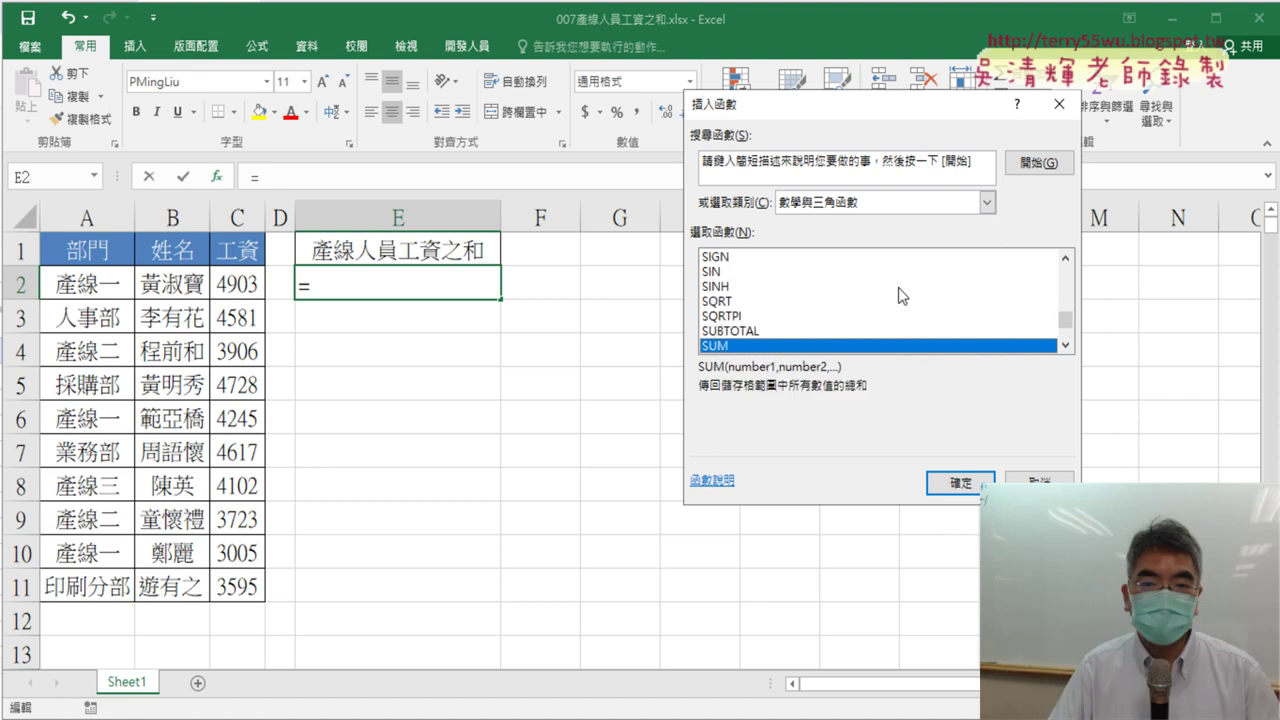
{"action": "key", "text": "i"}
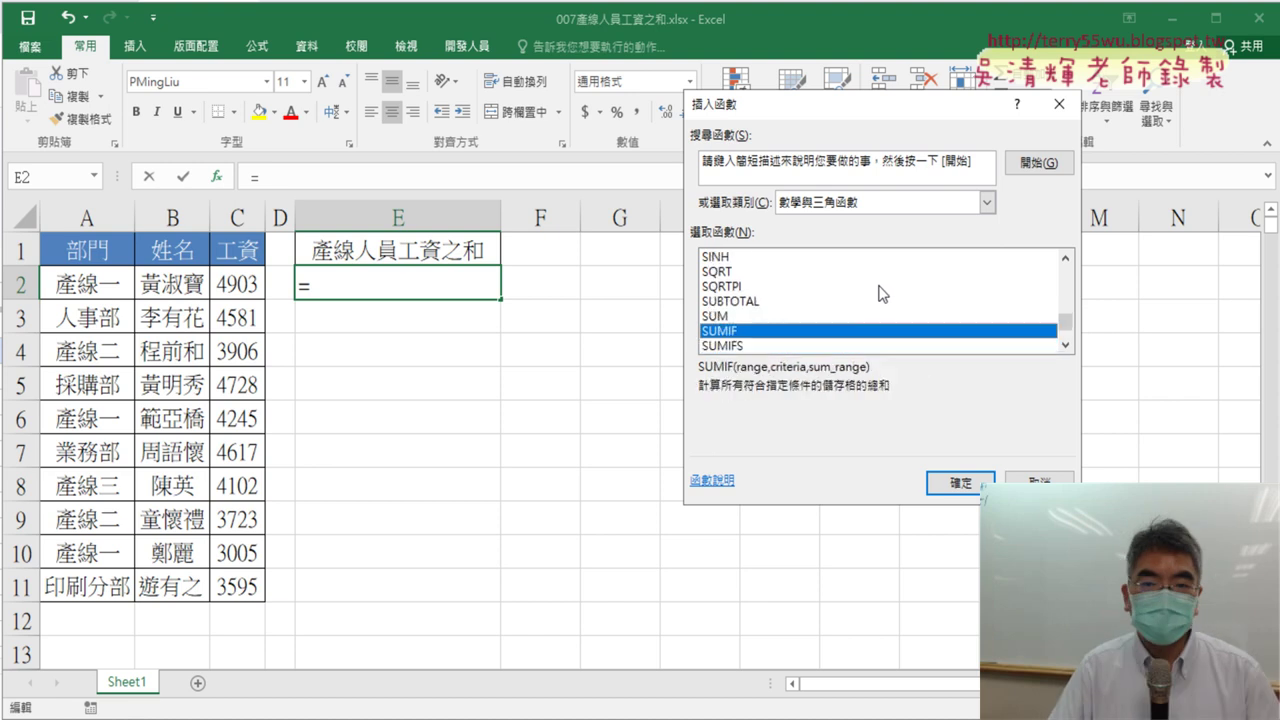
{"action": "double_click", "coordinate": [858, 332]}
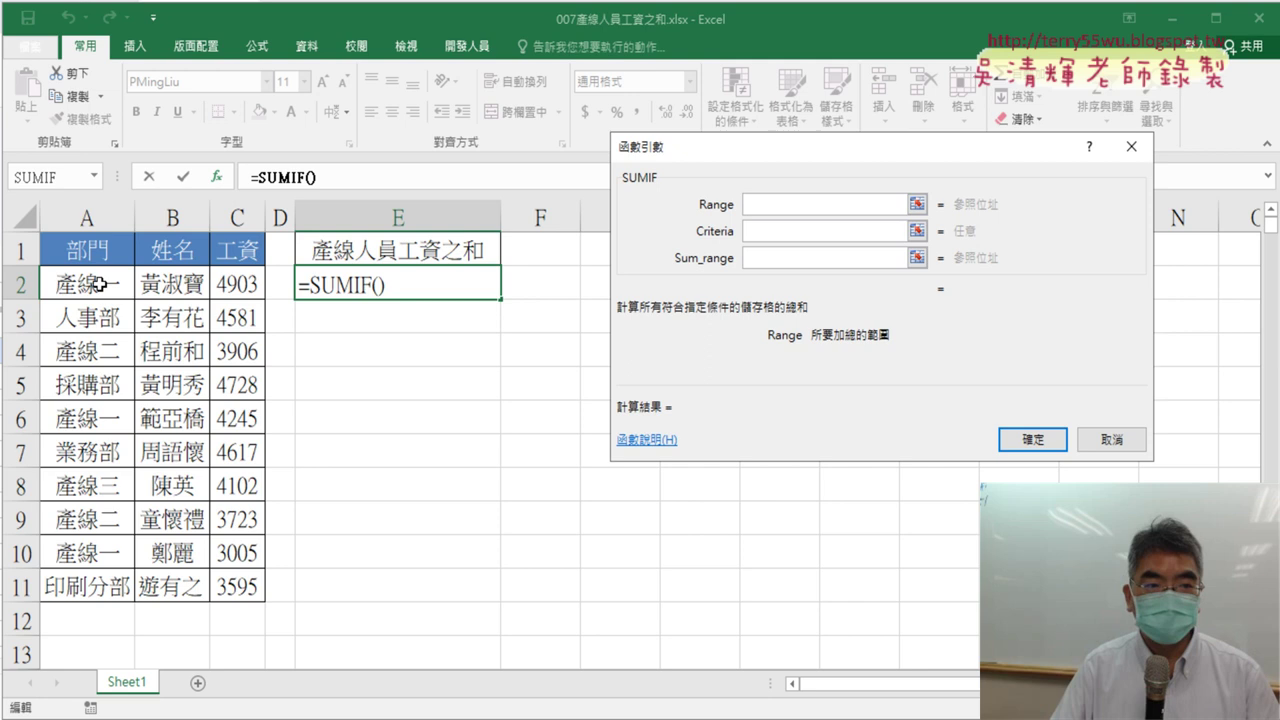
Step: Enter A2:A11 as Range, "產線" as Criteria and C2:C11 as Sum_range
{"action": "left_click_drag", "start_coordinate": [97, 285], "coordinate": [82, 580]}
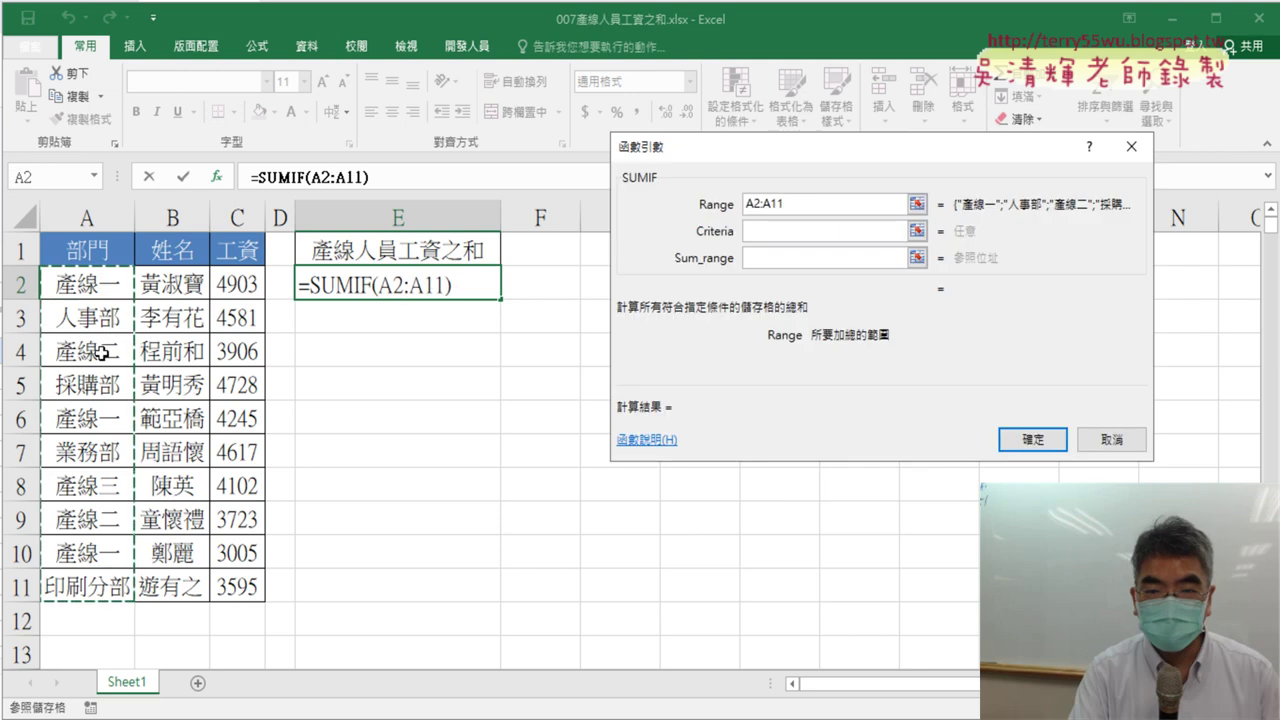
{"action": "left_click", "coordinate": [768, 230]}
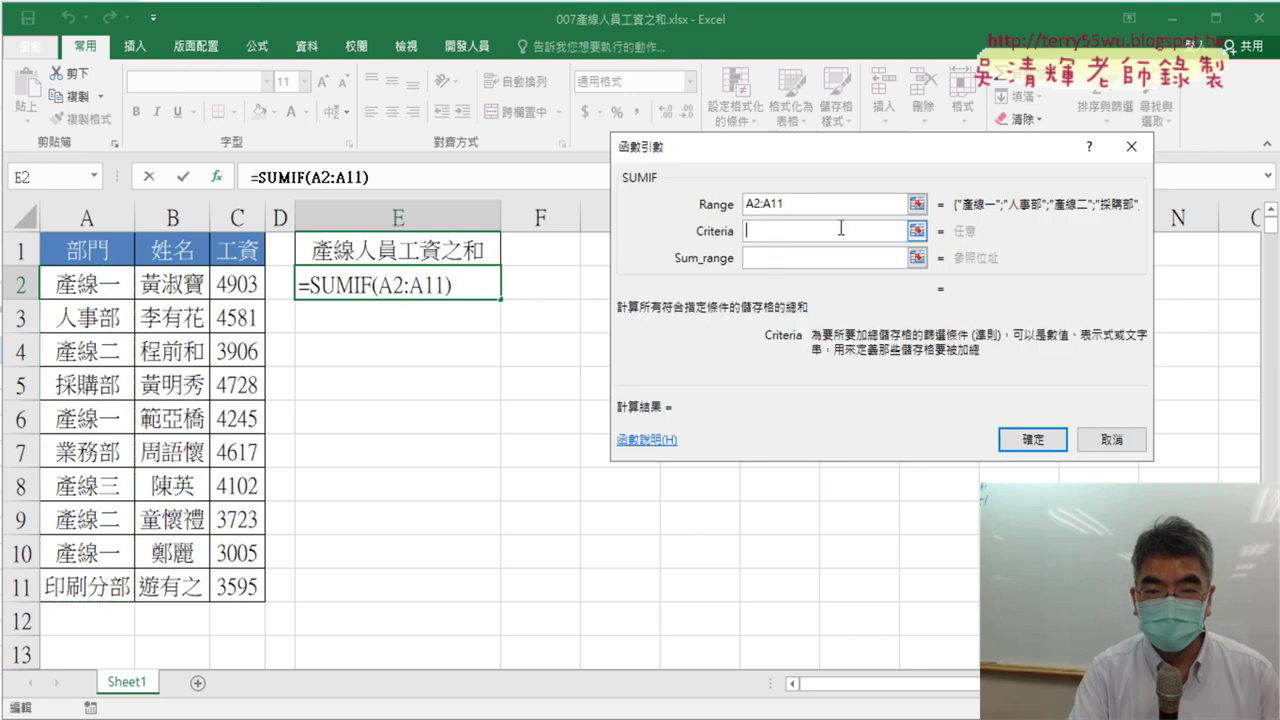
{"action": "type", "text": "\"\""}
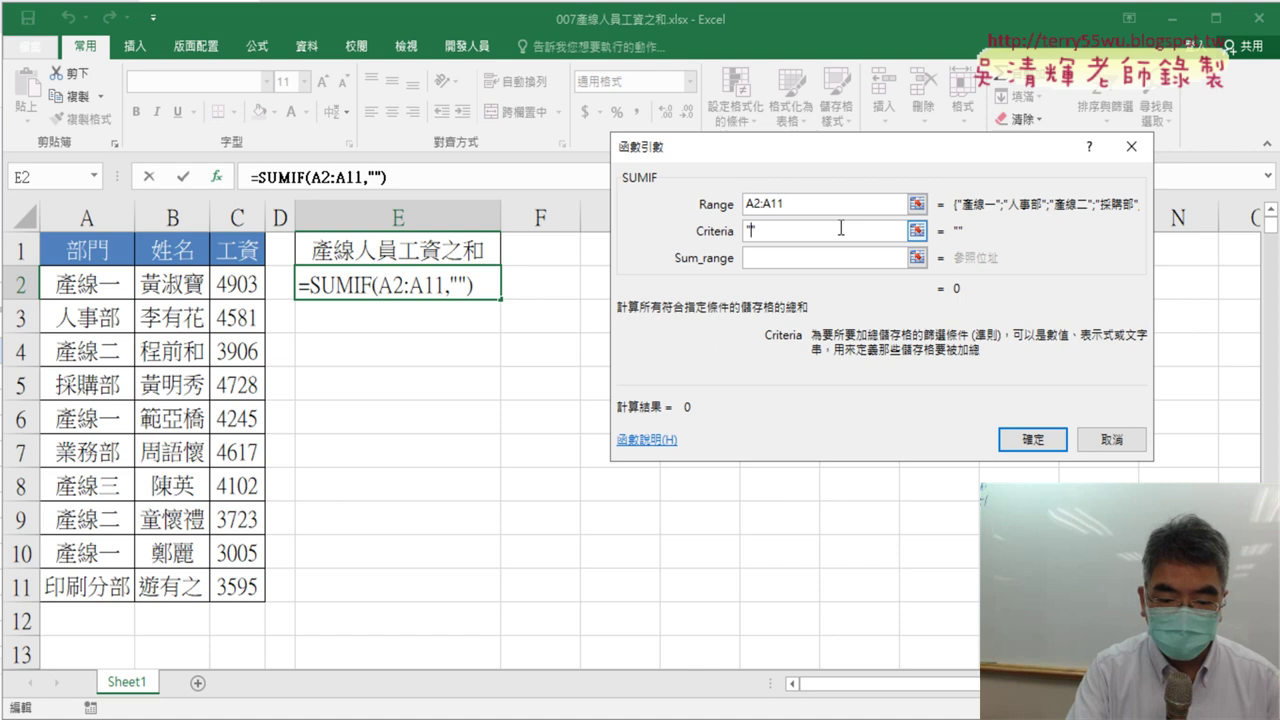
{"action": "type", "text": "產"}
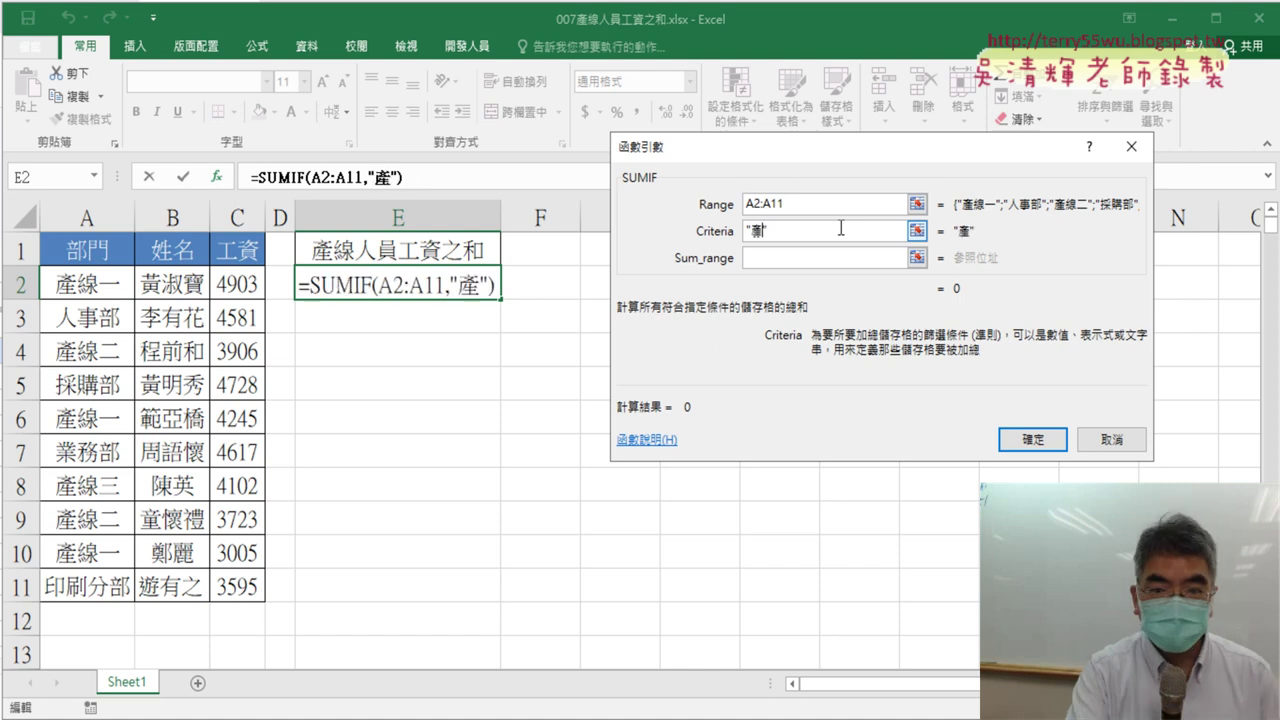
{"action": "type", "text": "ㄒㄧㄢ"}
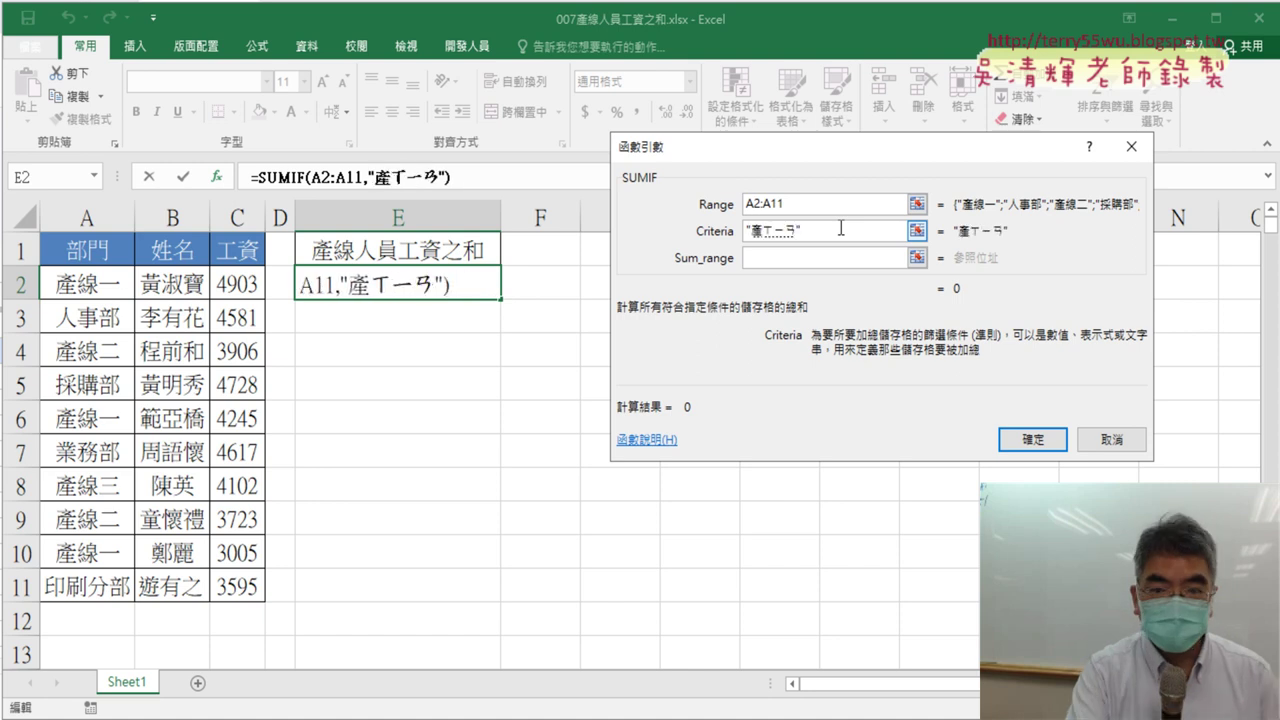
{"action": "type", "text": "4"}
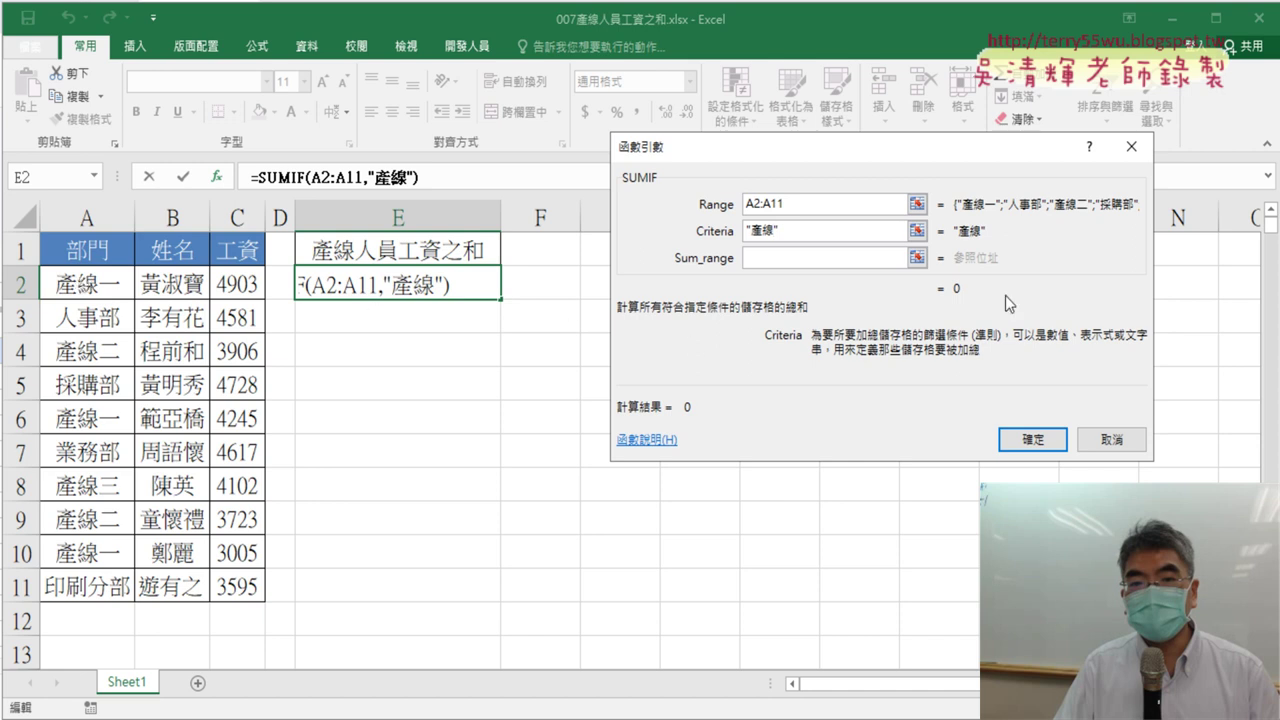
{"action": "left_click", "coordinate": [748, 258]}
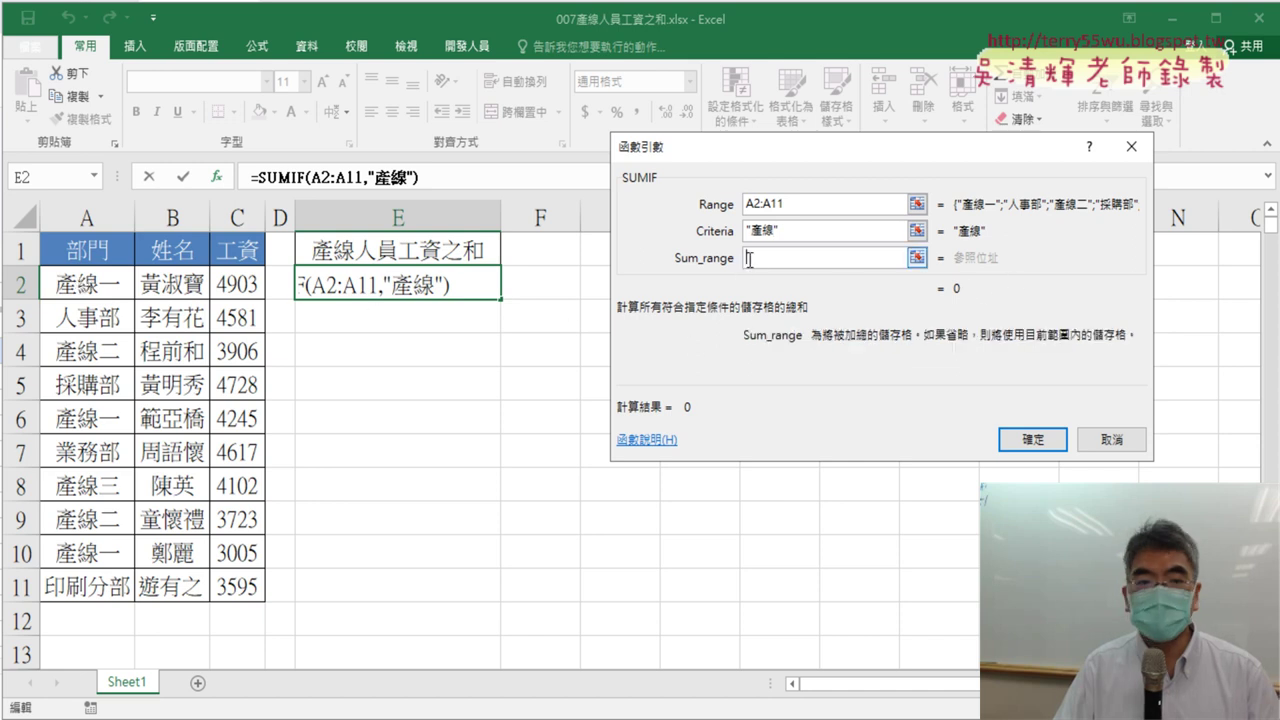
{"action": "left_click_drag", "start_coordinate": [238, 283], "coordinate": [245, 589]}
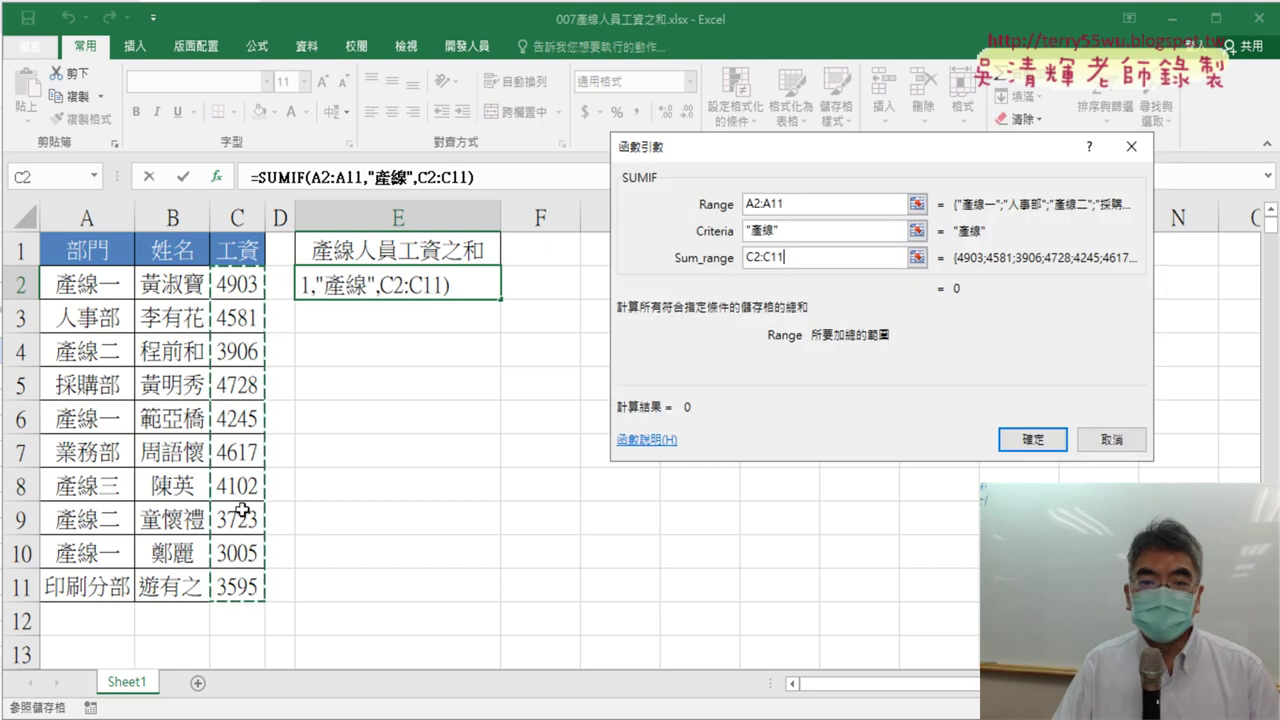
{"action": "left_click", "coordinate": [757, 233]}
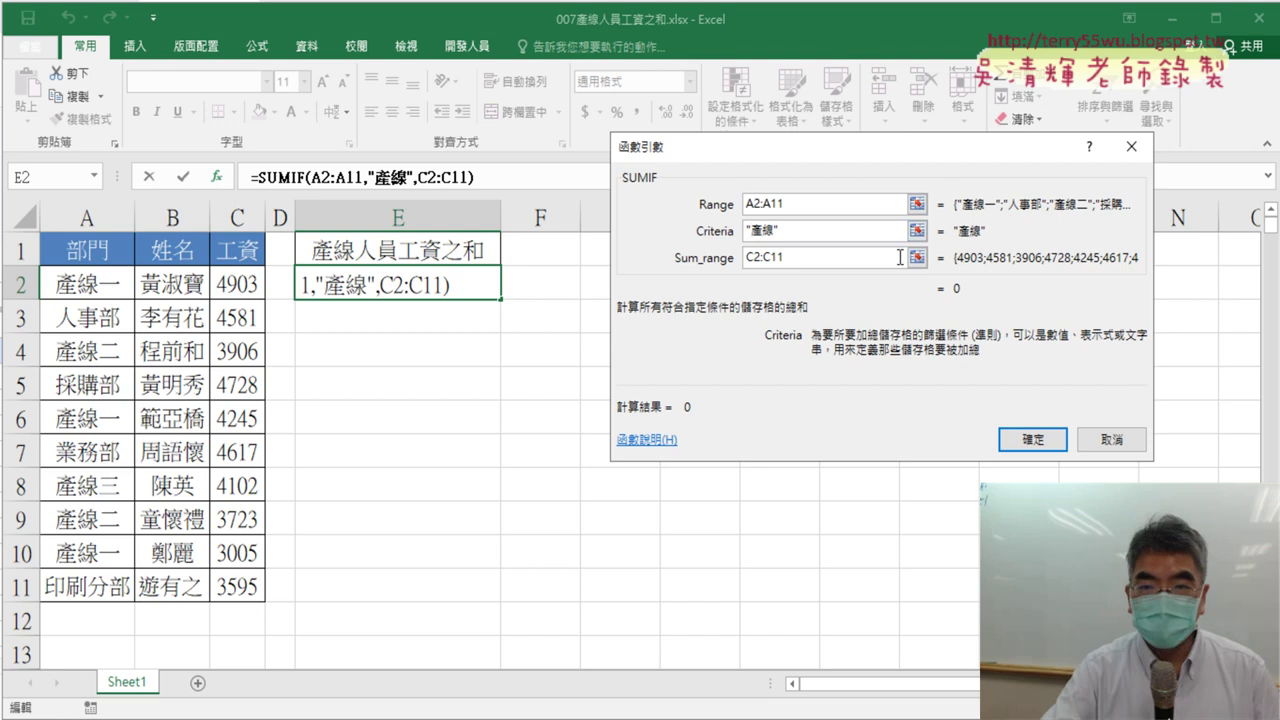
Step: Change the Criteria to the wildcard "產線*", raising the result to 23884
{"action": "type", "text": "*產線"}
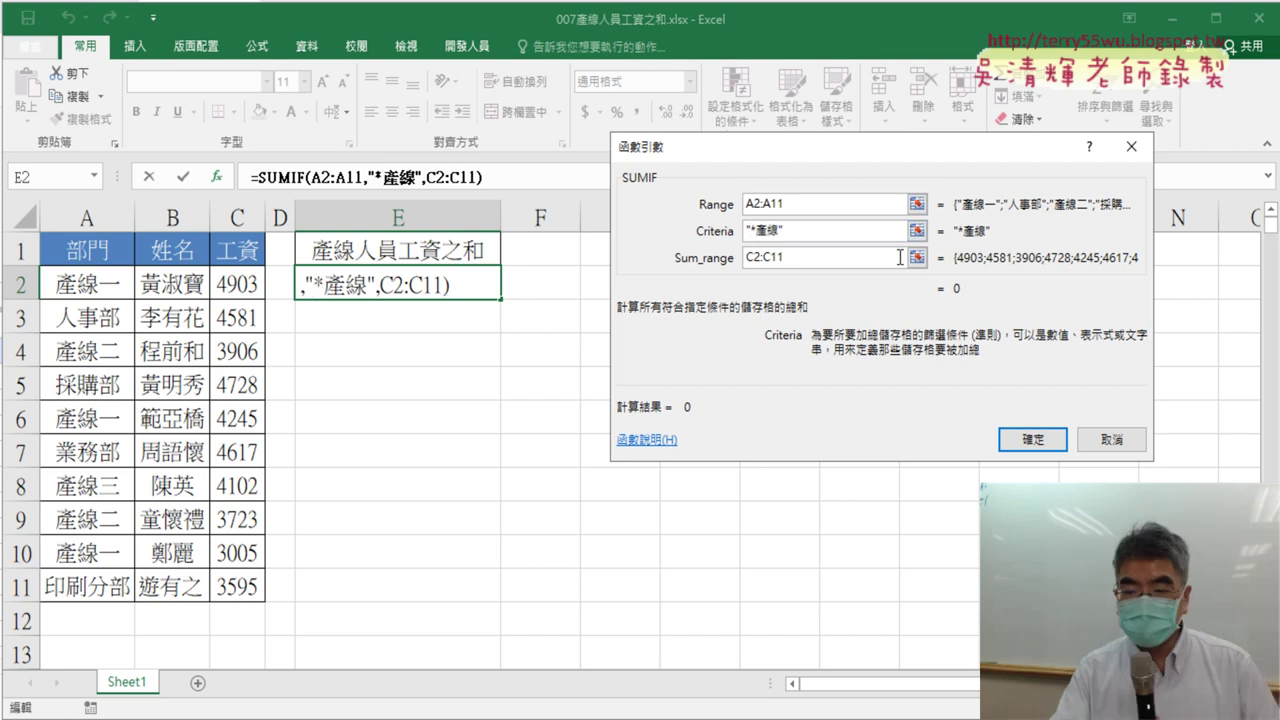
{"action": "type", "text": "*"}
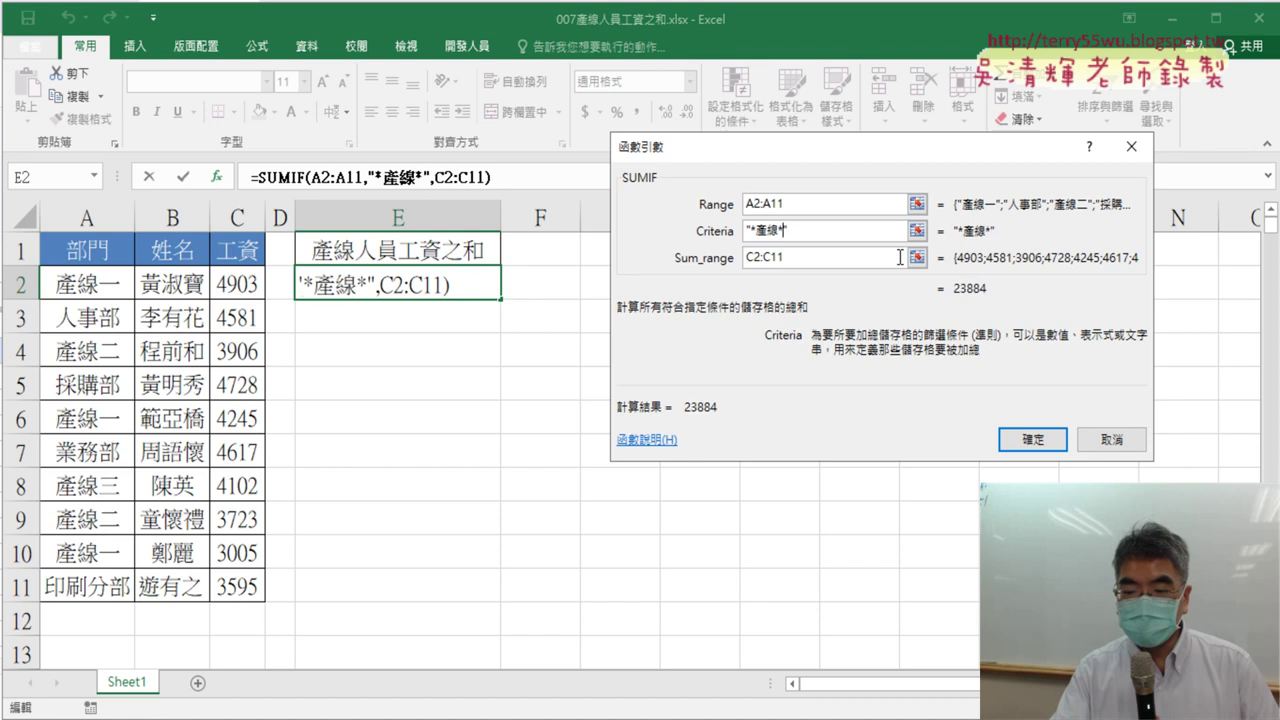
{"action": "key", "text": "Left"}
{"action": "key", "text": "Left"}
{"action": "key", "text": "Left"}
{"action": "key", "text": "BackSpace"}
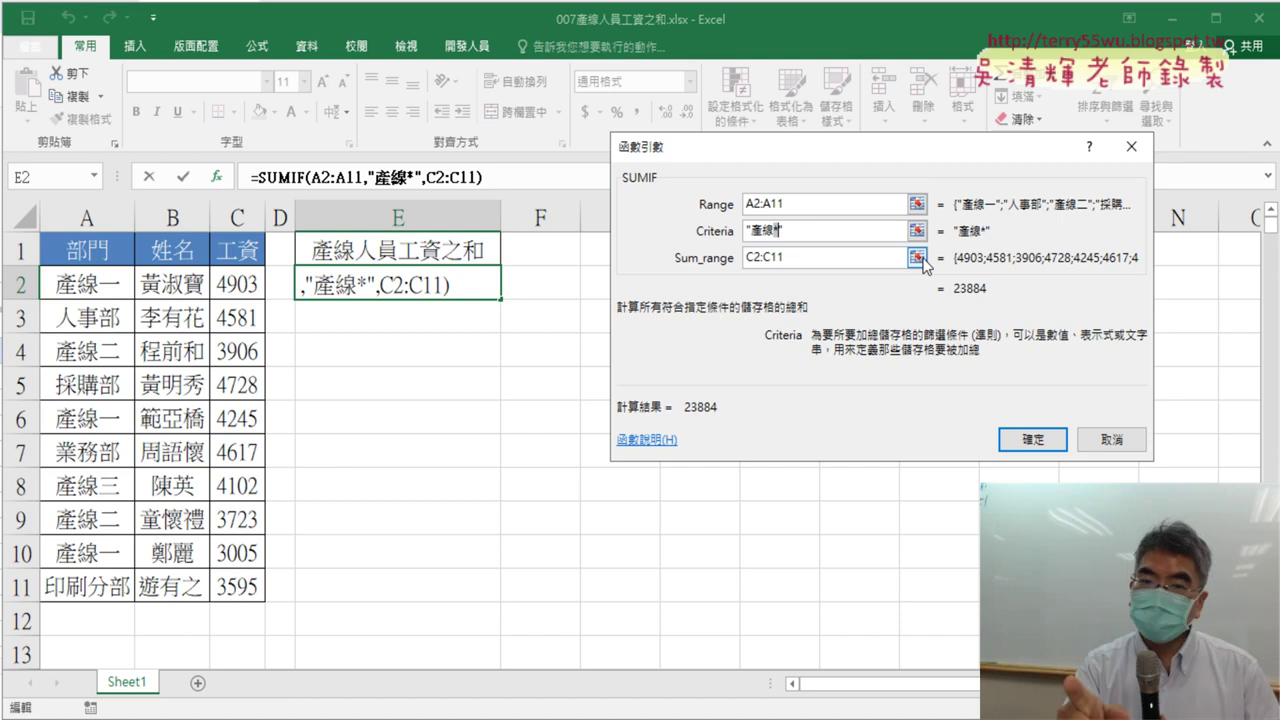
{"action": "key", "text": "BackSpace"}
{"action": "type", "text": "?"}
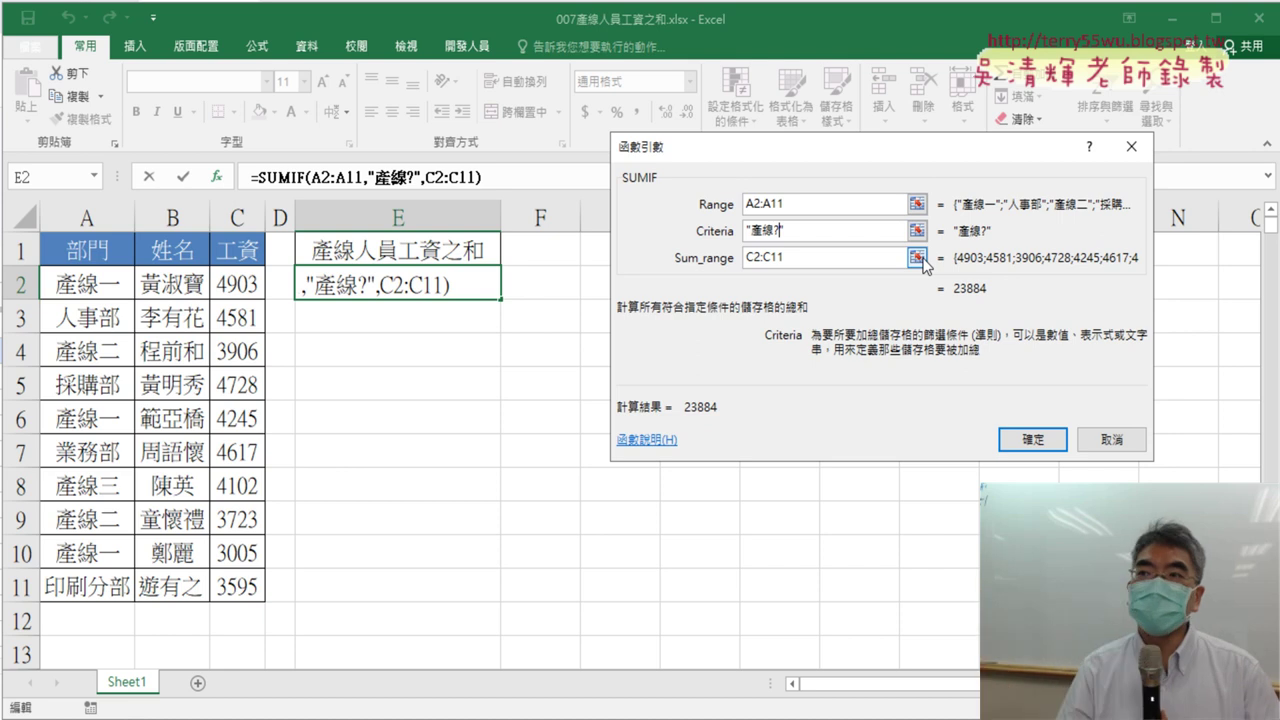
{"action": "type", "text": "?"}
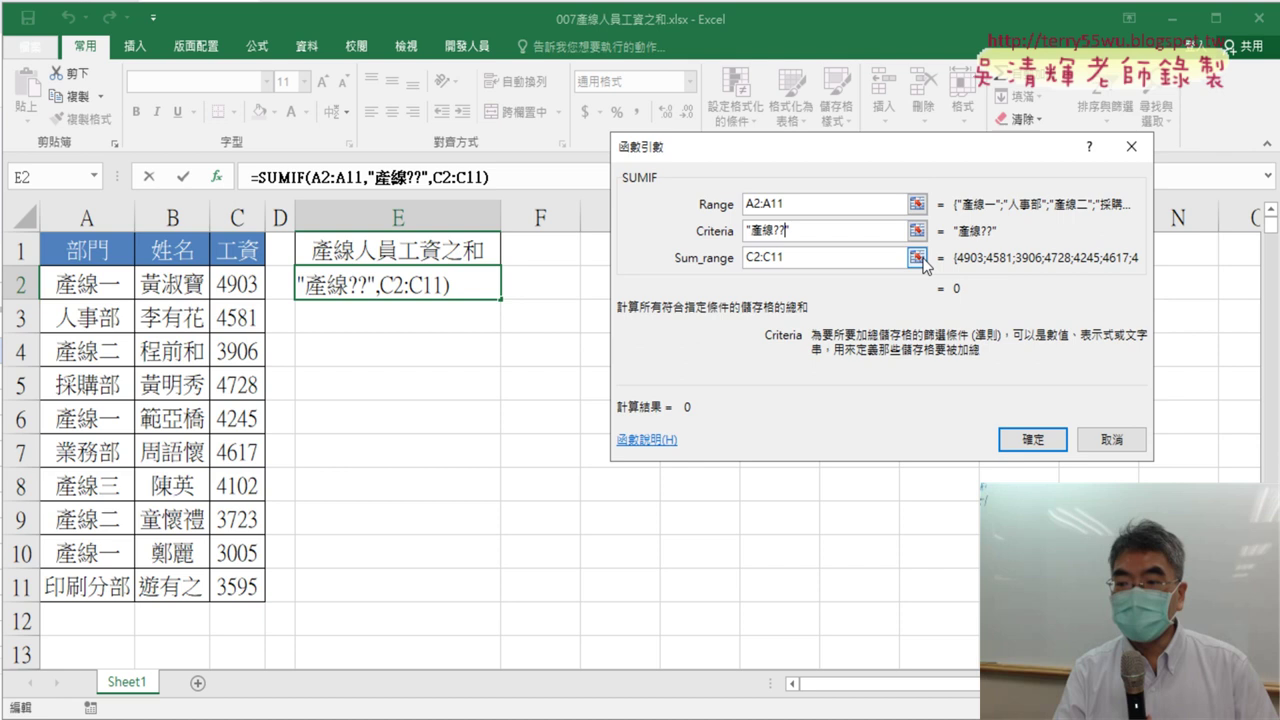
{"action": "key", "text": "BackSpace"}
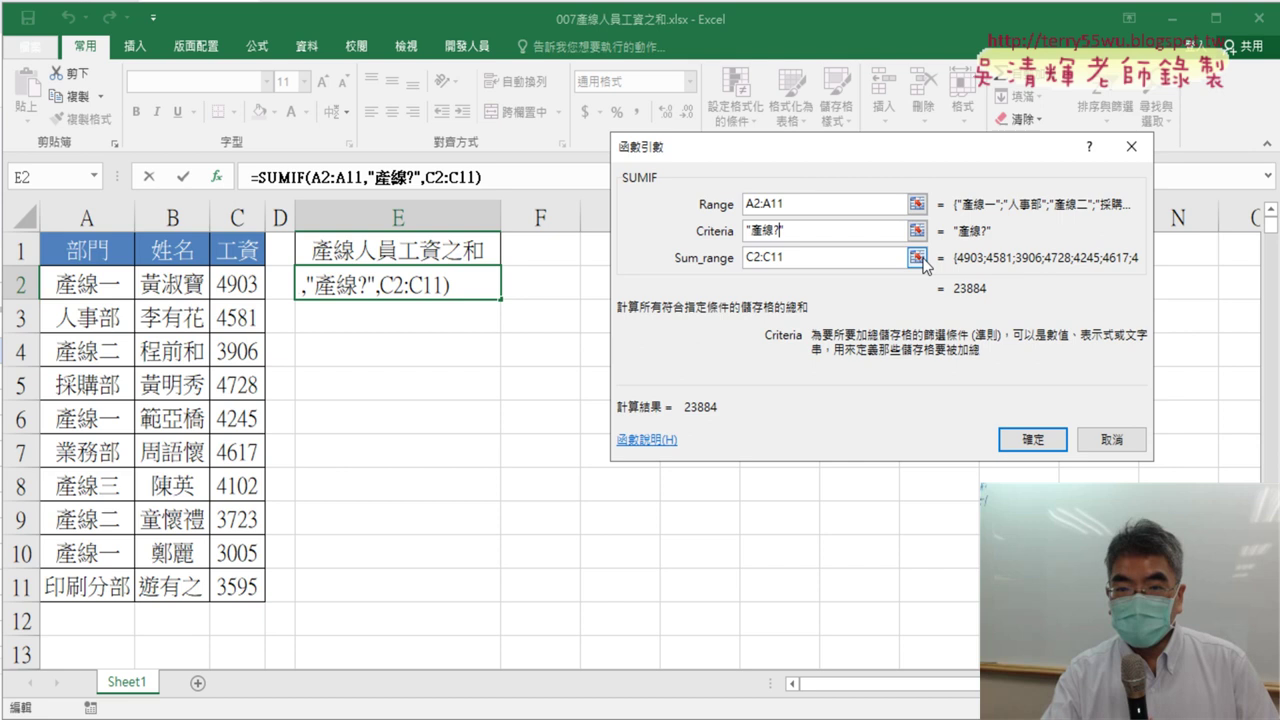
{"action": "key", "text": "BackSpace"}
{"action": "type", "text": "*"}
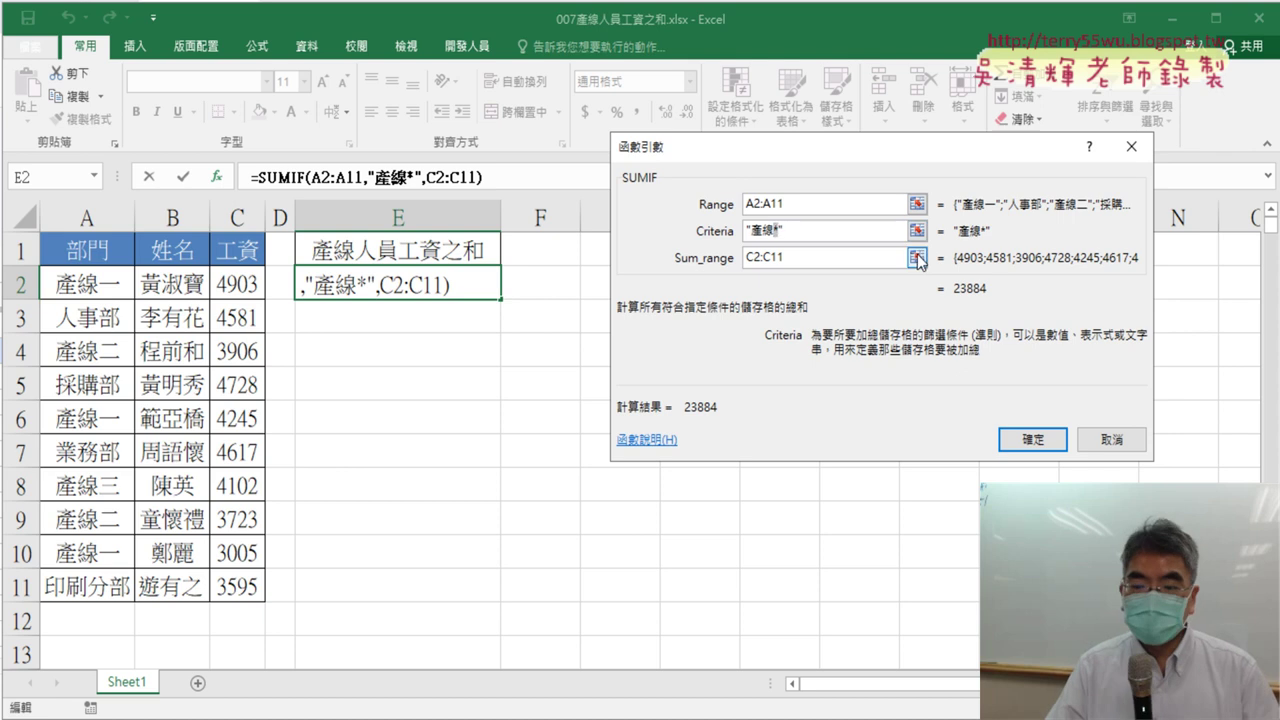
Step: Prefix the criterion with = to make "=產線*" and confirm, so E2 shows 23884
{"action": "key", "text": "Left"}
{"action": "key", "text": "Left"}
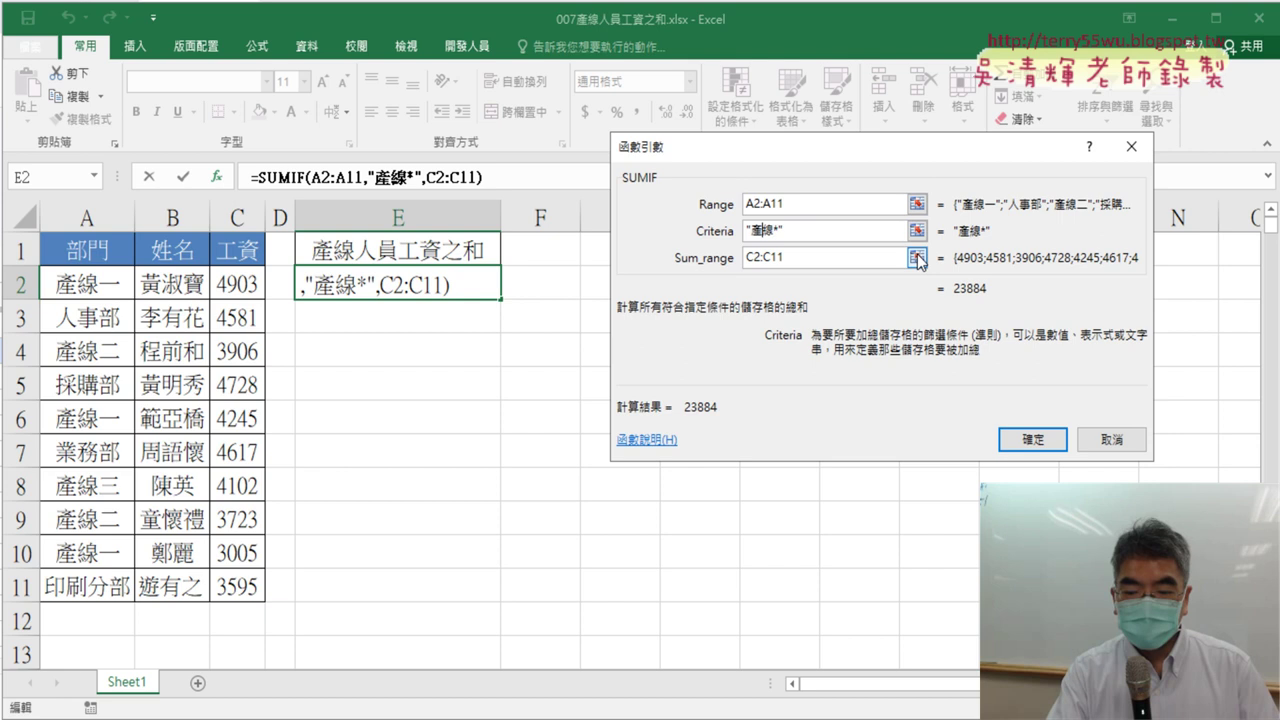
{"action": "key", "text": "Left"}
{"action": "type", "text": "="}
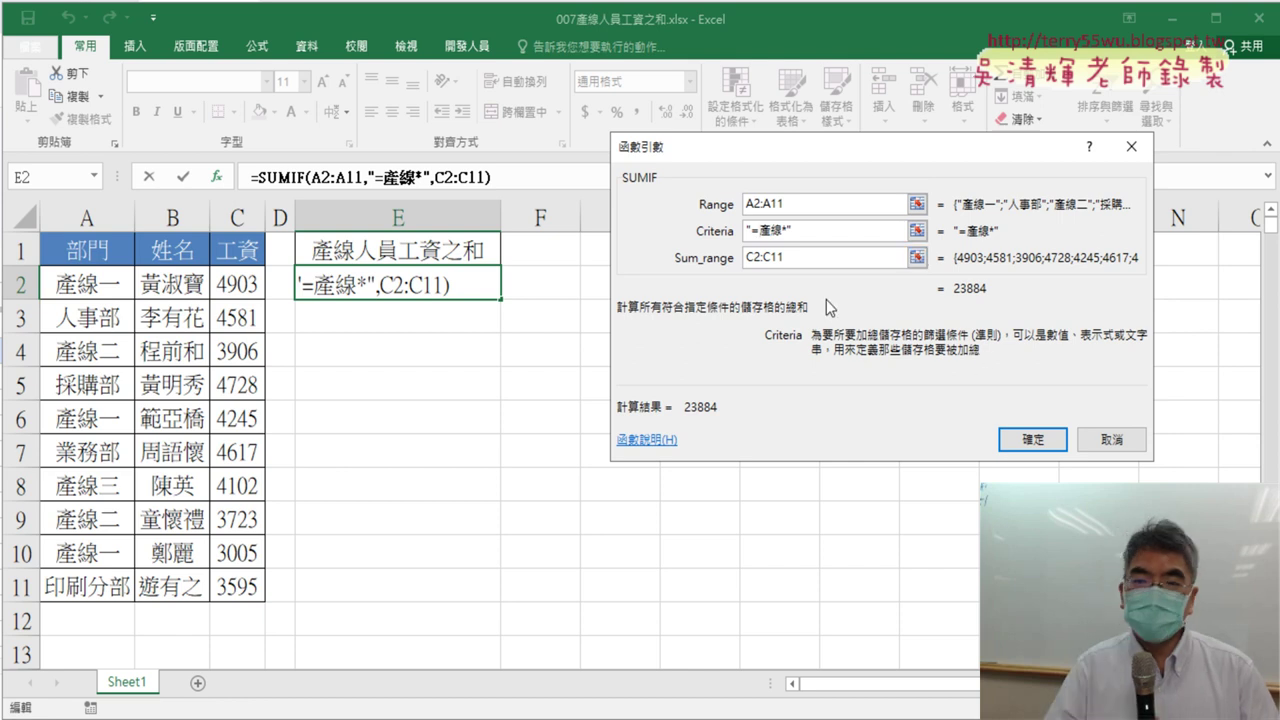
{"action": "key", "text": "BackSpace"}
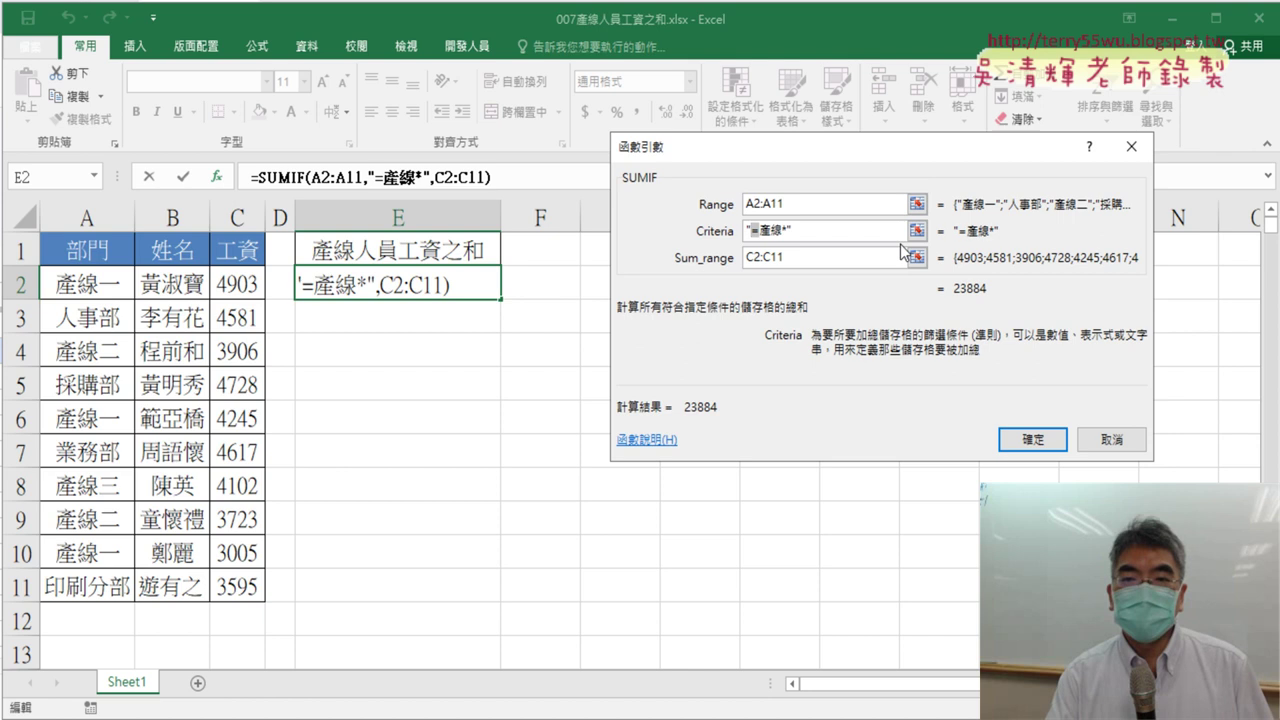
{"action": "key", "text": "BackSpace"}
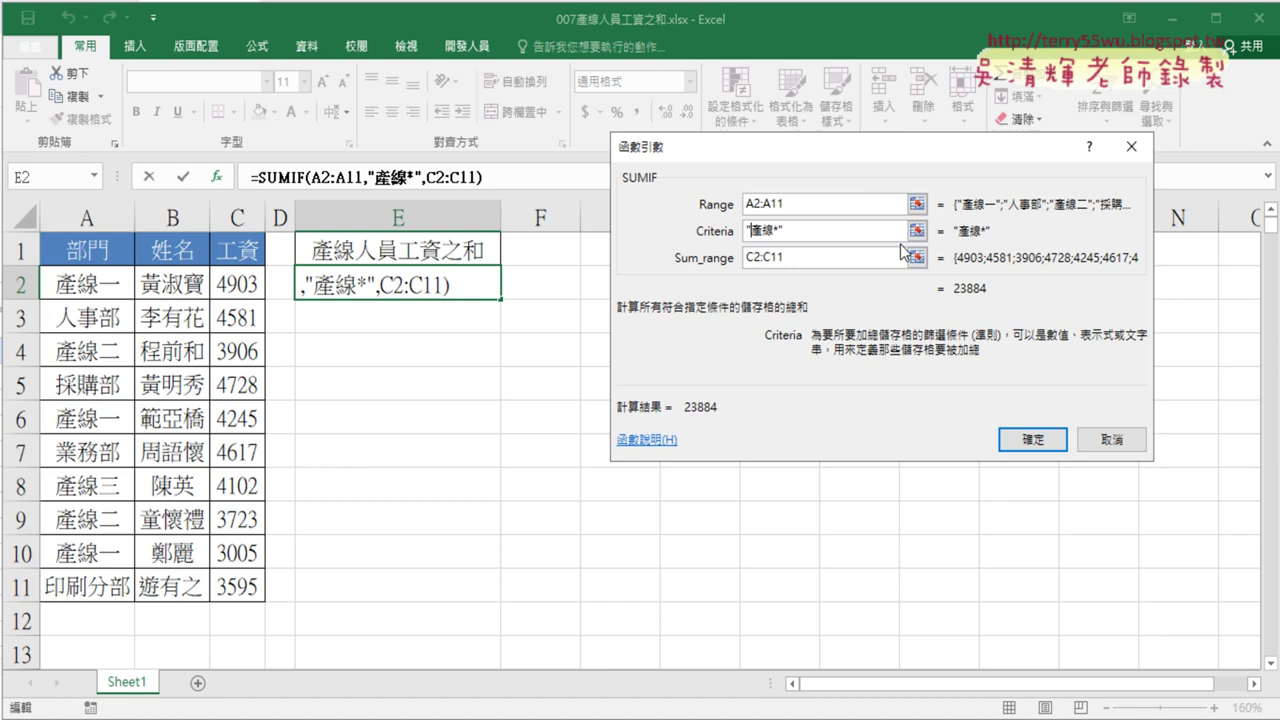
{"action": "type", "text": "="}
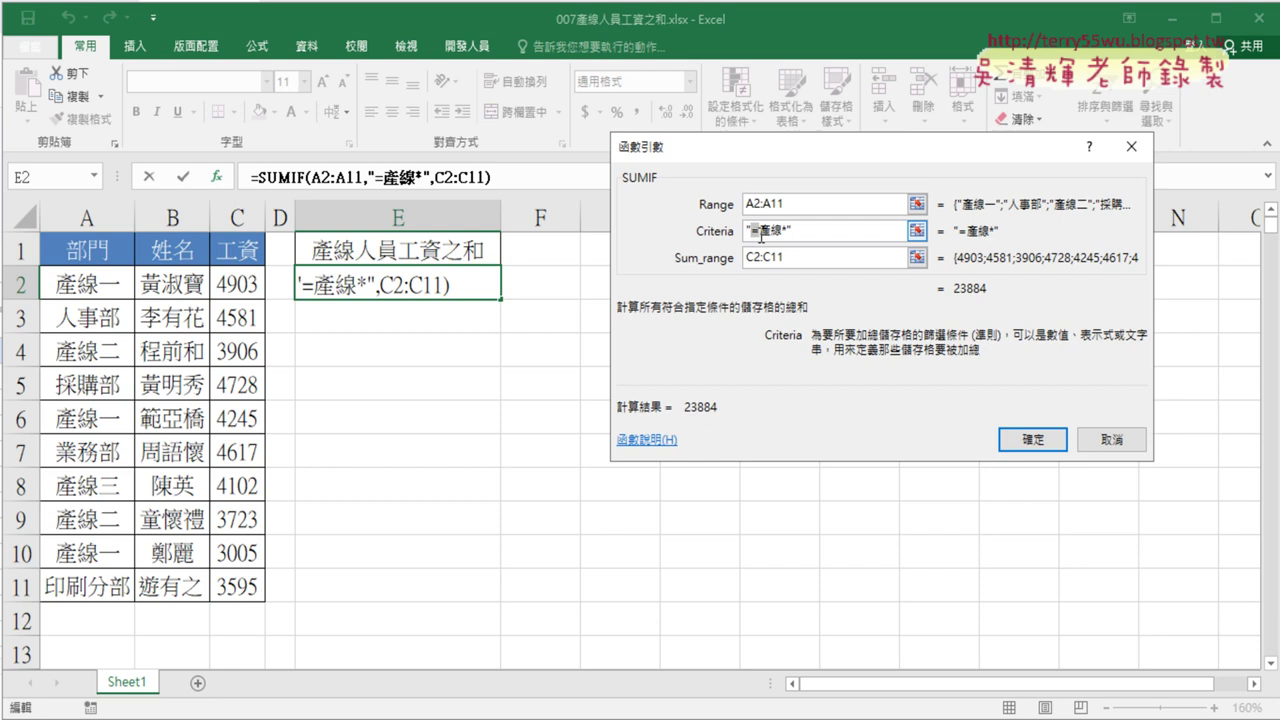
{"action": "left_click", "coordinate": [1040, 442]}
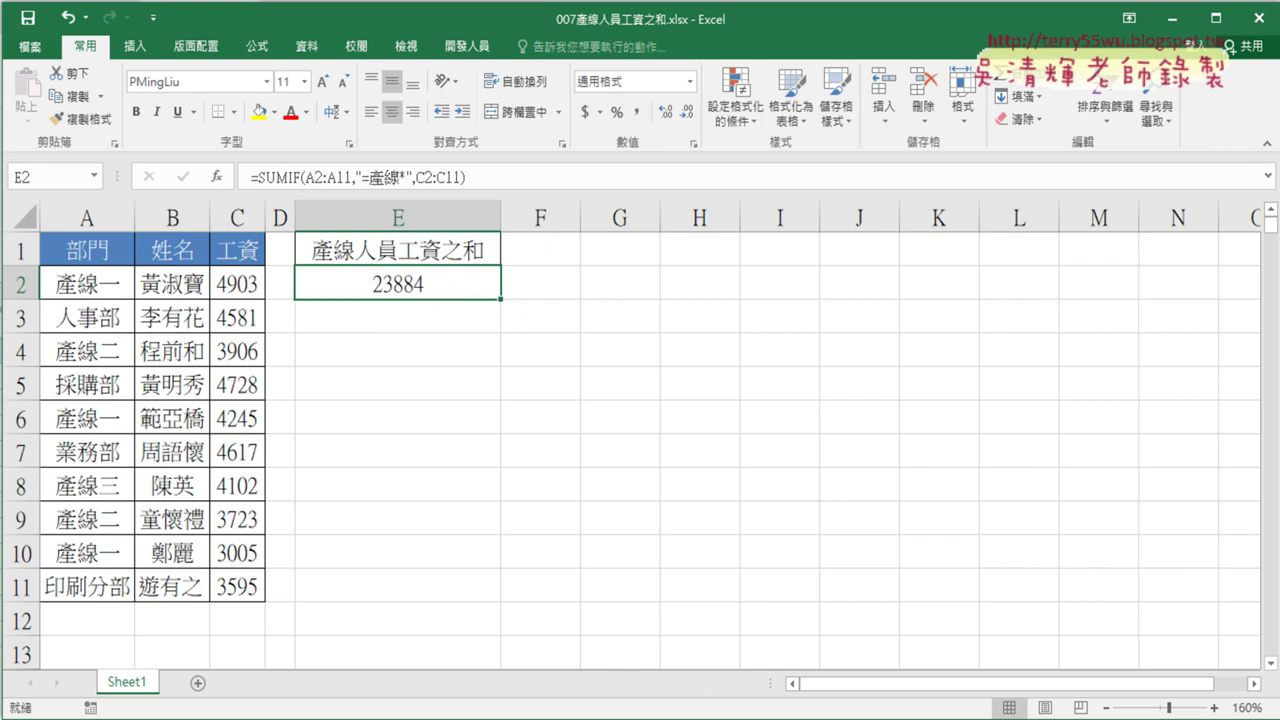
Step: Bring the EVO Class Management teacher console to the front
{"action": "left_click", "coordinate": [655, 665]}
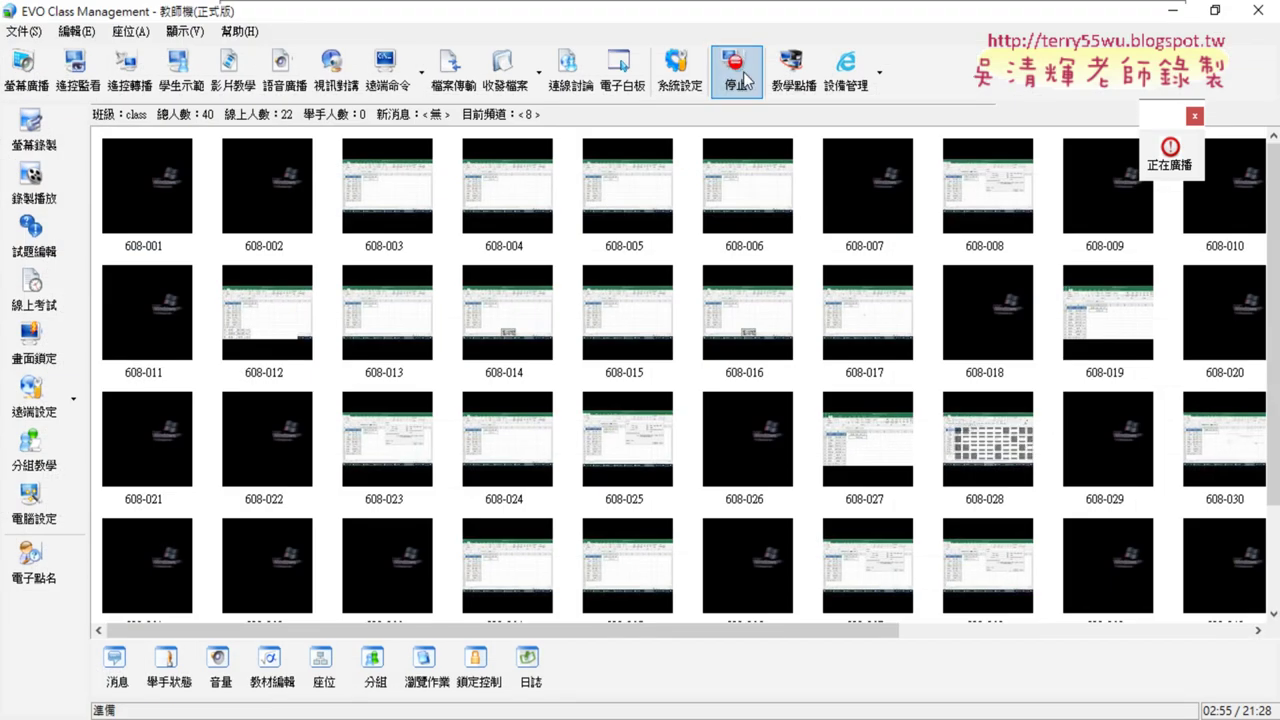